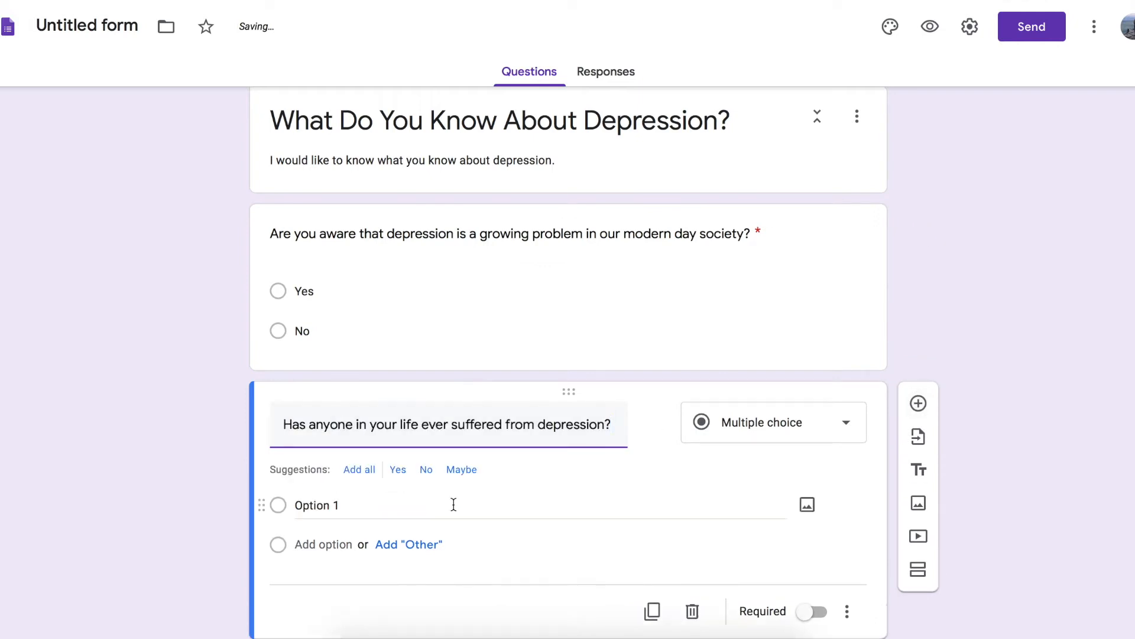
Add all suggested answers (Yes, No, Maybe) to the question about anyone suffering from depression, and make it required
{"action": "left_click", "coordinate": [360, 470]}
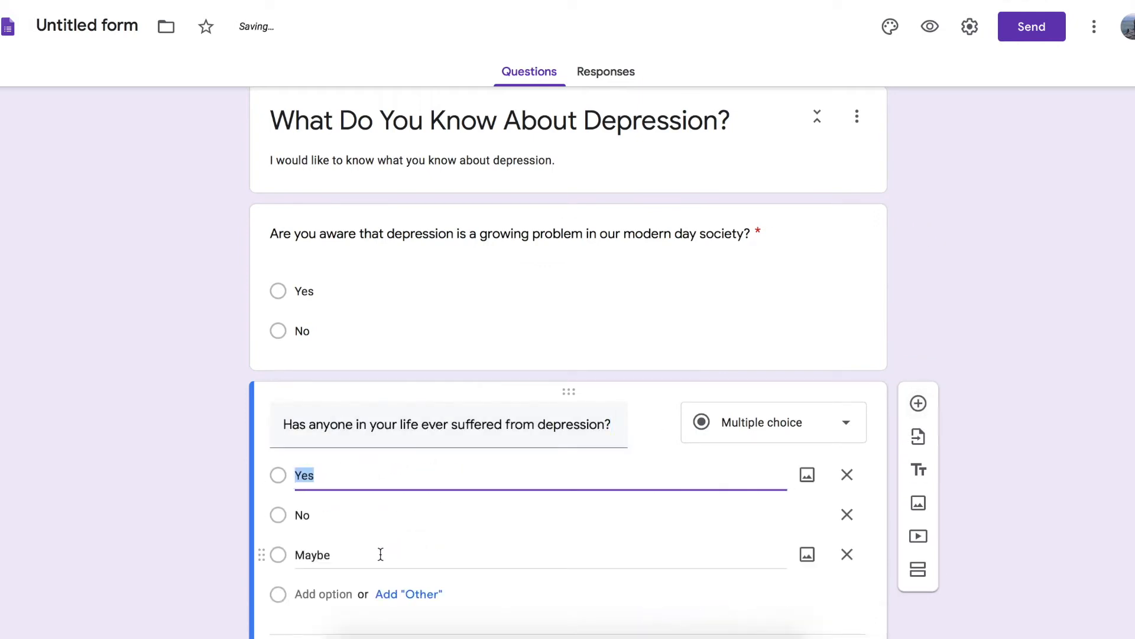
{"action": "scroll", "coordinate": [431, 560], "scroll_direction": "down", "scroll_amount": 1}
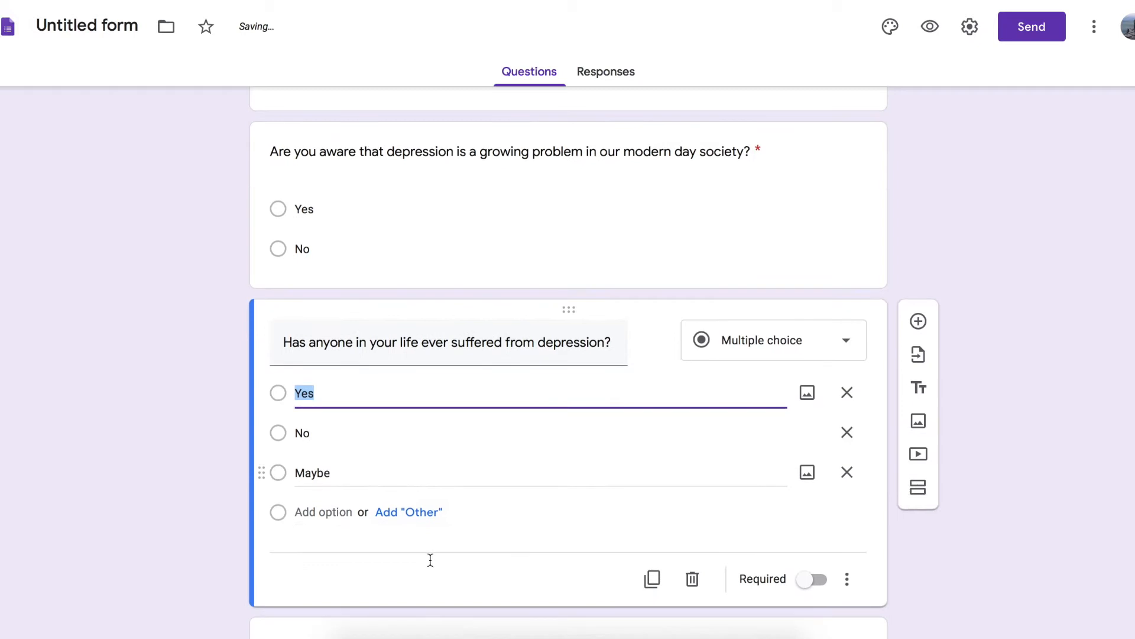
{"action": "left_click", "coordinate": [358, 342]}
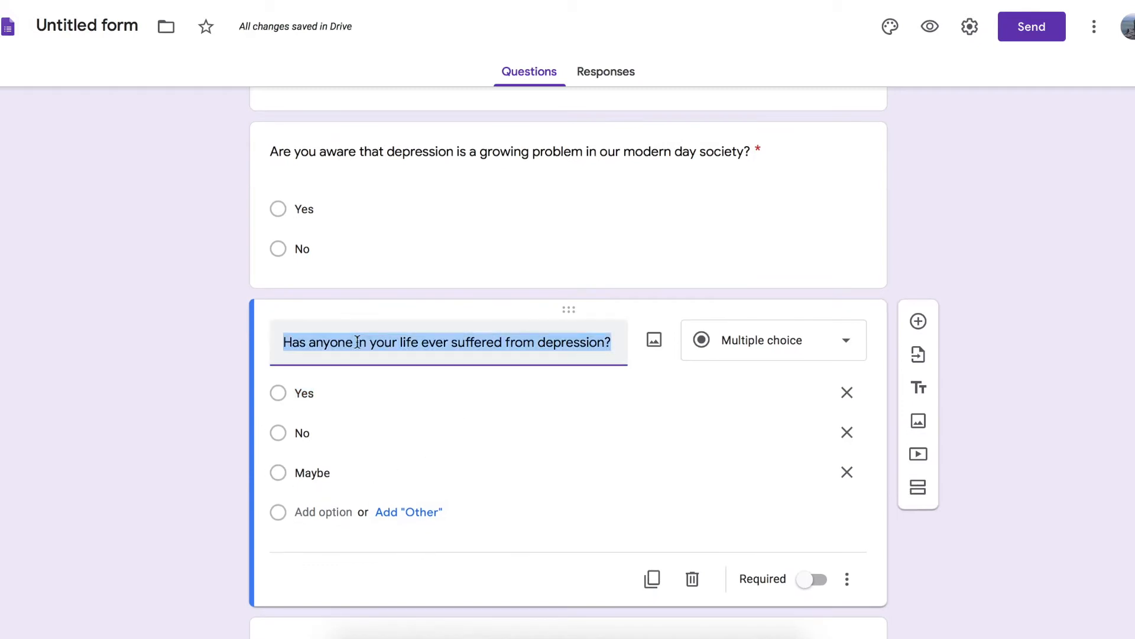
{"action": "left_click", "coordinate": [357, 341]}
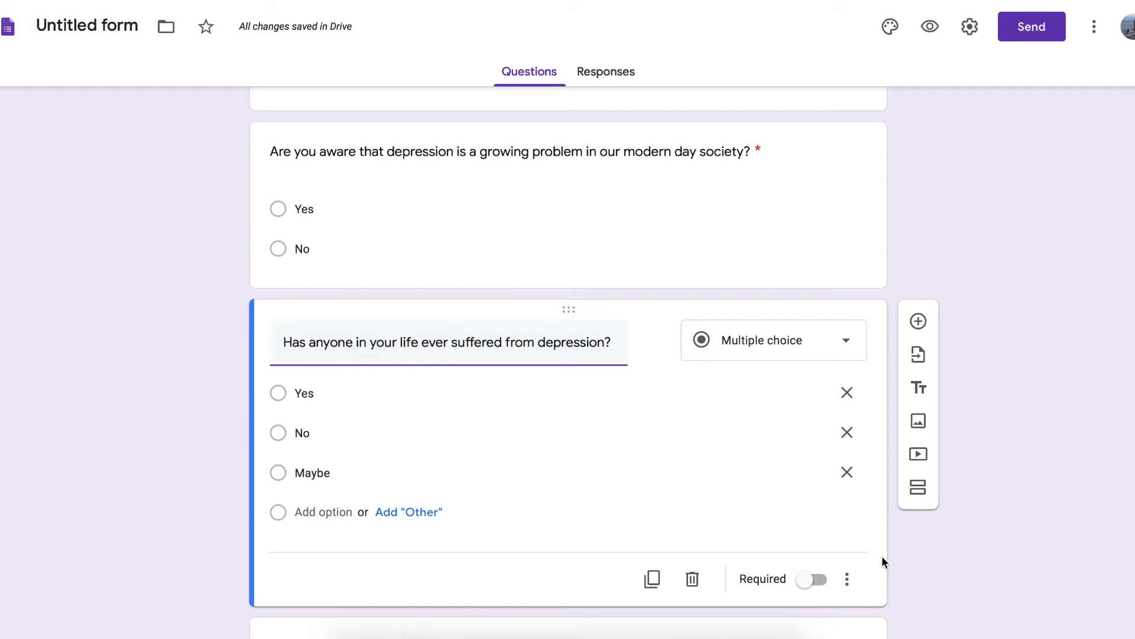
{"action": "left_click", "coordinate": [813, 579]}
Make the checkbox question "Which words do you think best describe depression?" required
{"action": "scroll", "coordinate": [759, 497], "scroll_direction": "down", "scroll_amount": 5}
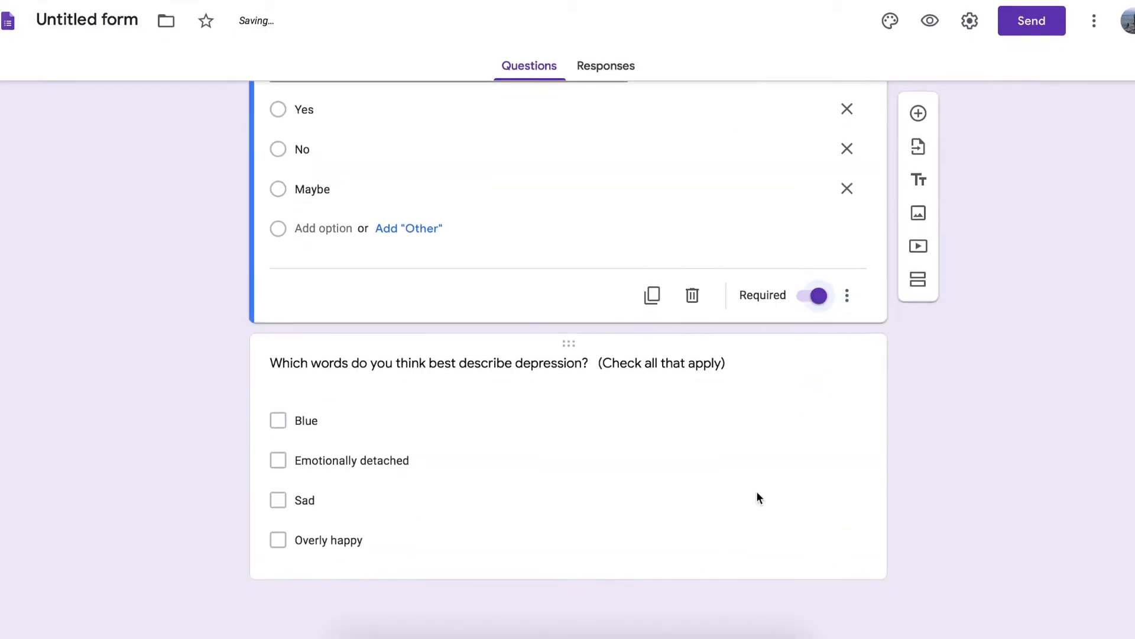
{"action": "left_click", "coordinate": [764, 426]}
{"action": "left_click", "coordinate": [808, 571]}
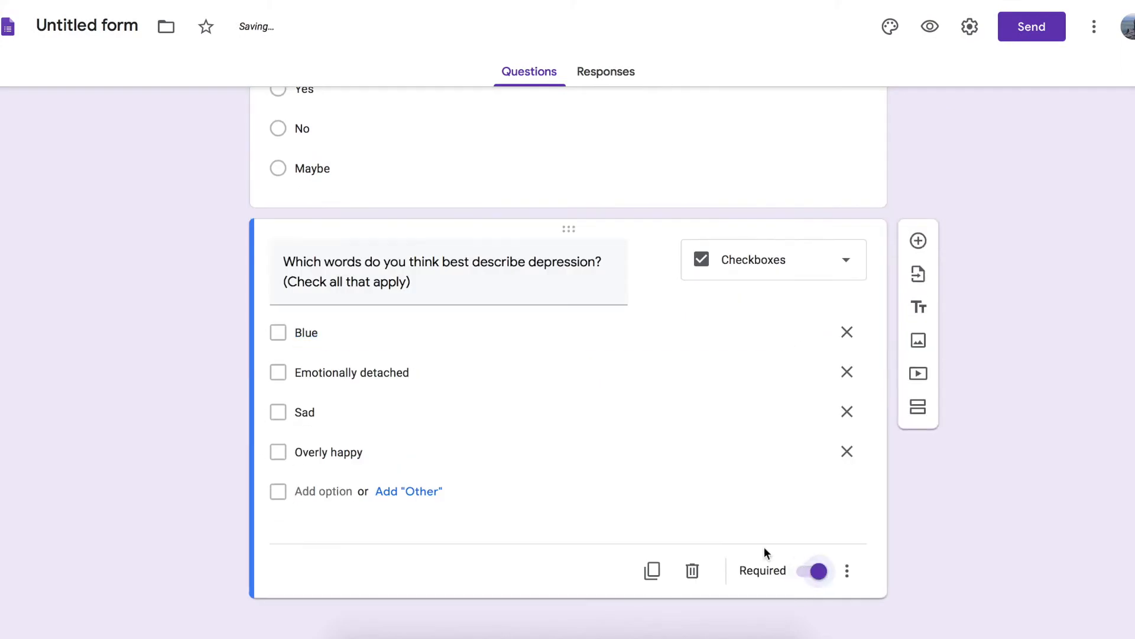
In the Google Docs file "Sample Questions for HSB4UV", replace "that" with "depression" in question 4
{"action": "key", "text": "ctrl+Tab"}
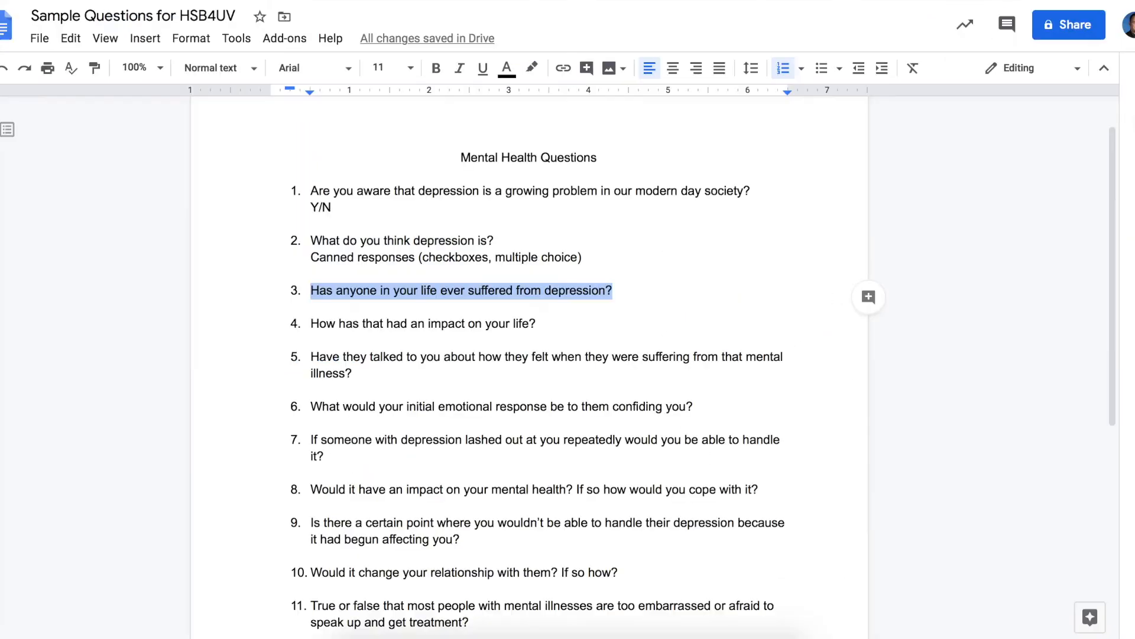
{"action": "scroll", "coordinate": [635, 401], "scroll_direction": "down", "scroll_amount": 2}
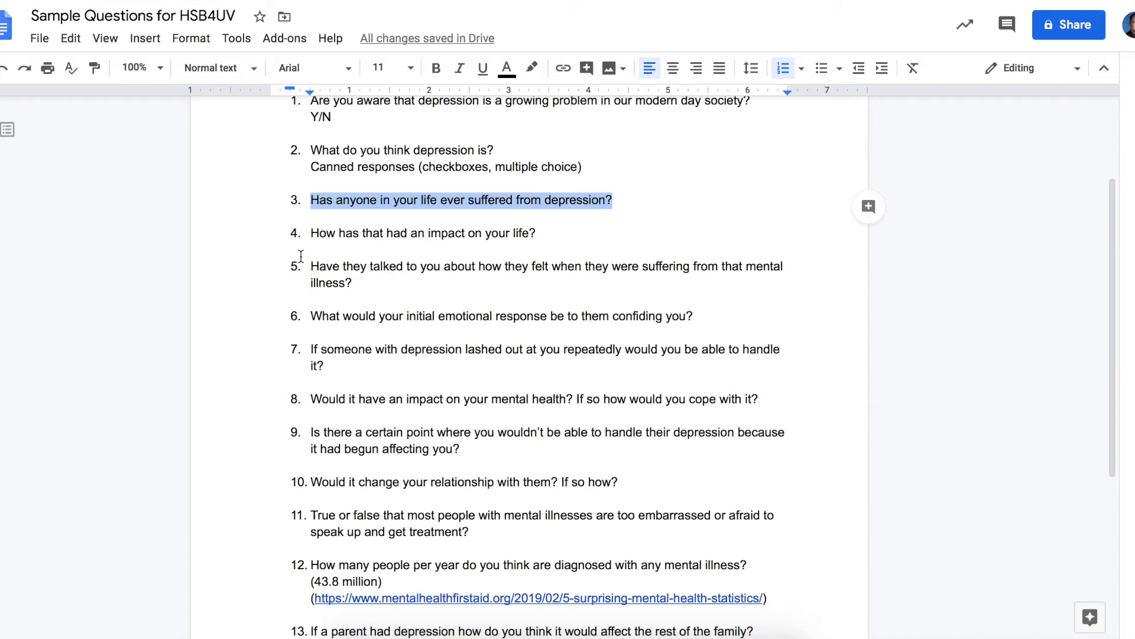
{"action": "left_click_drag", "start_coordinate": [310, 232], "coordinate": [539, 232]}
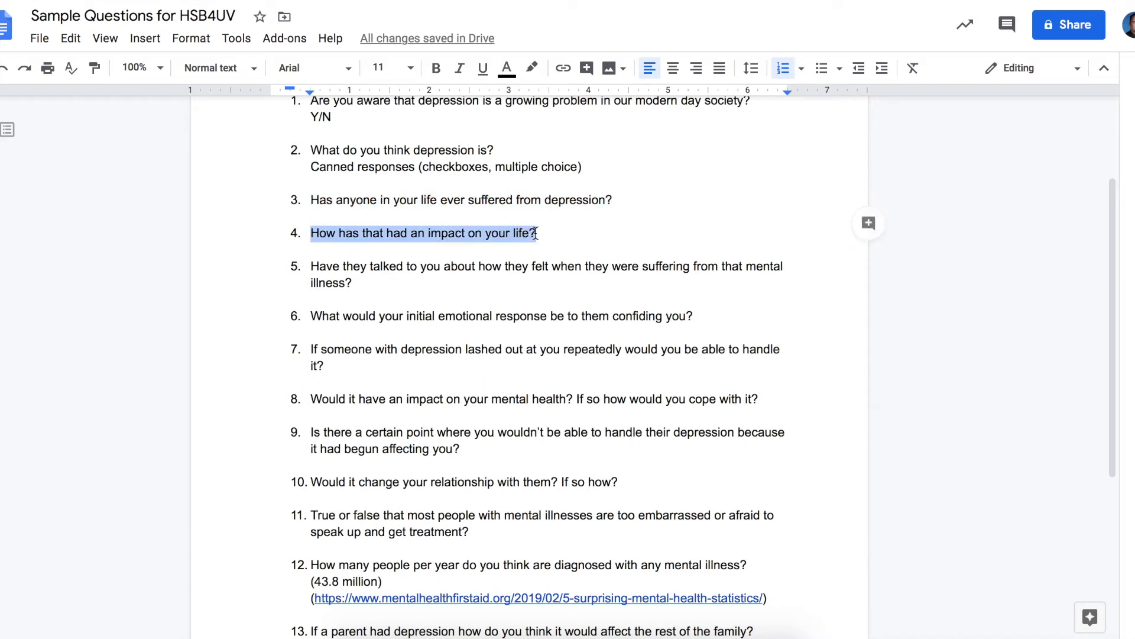
{"action": "left_click", "coordinate": [361, 232]}
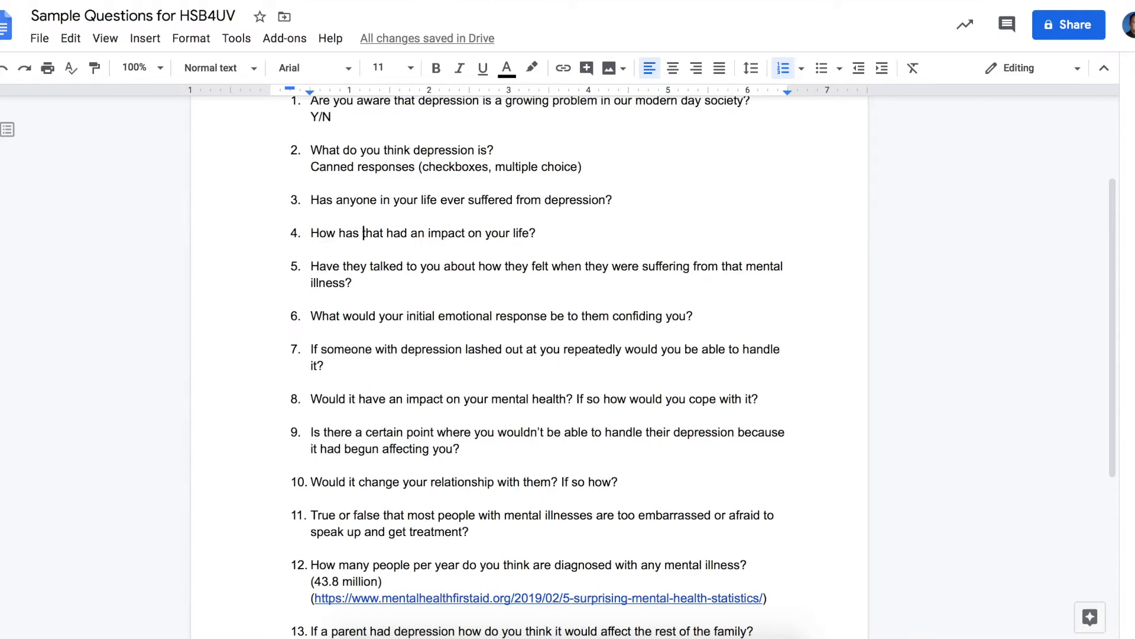
{"action": "left_click_drag", "start_coordinate": [362, 233], "coordinate": [383, 232]}
{"action": "type", "text": "depression"}
Copy "How has depression had an impact on your life?" from the document into a new question at the end of the Google Form
{"action": "key", "text": "Left"}
{"action": "key", "text": "Left"}
{"action": "key", "text": "Left"}
{"action": "key", "text": "Left"}
{"action": "key", "text": "Left"}
{"action": "key", "text": "Left"}
{"action": "key", "text": "Left"}
{"action": "key", "text": "Left"}
{"action": "key", "text": "Left"}
{"action": "key", "text": "Left"}
{"action": "key", "text": "Left"}
{"action": "key", "text": "Left"}
{"action": "key", "text": "Left"}
{"action": "key", "text": "Left"}
{"action": "key", "text": "Left"}
{"action": "key", "text": "Left"}
{"action": "key", "text": "Left"}
{"action": "key", "text": "Left"}
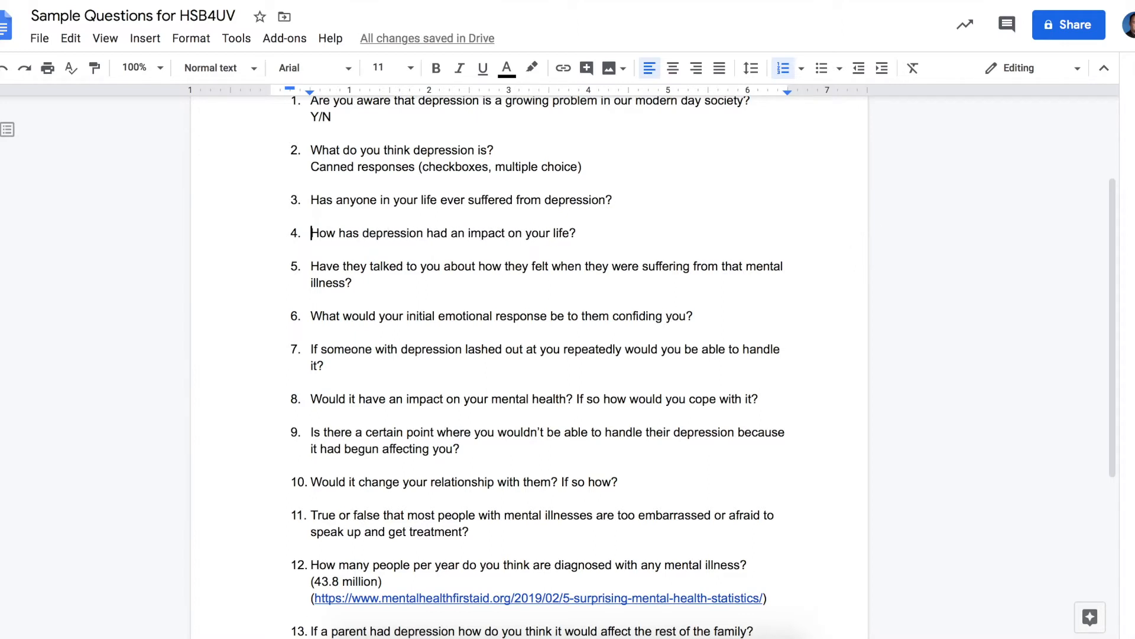
{"action": "key", "text": "shift+End"}
{"action": "key", "text": "ctrl+c"}
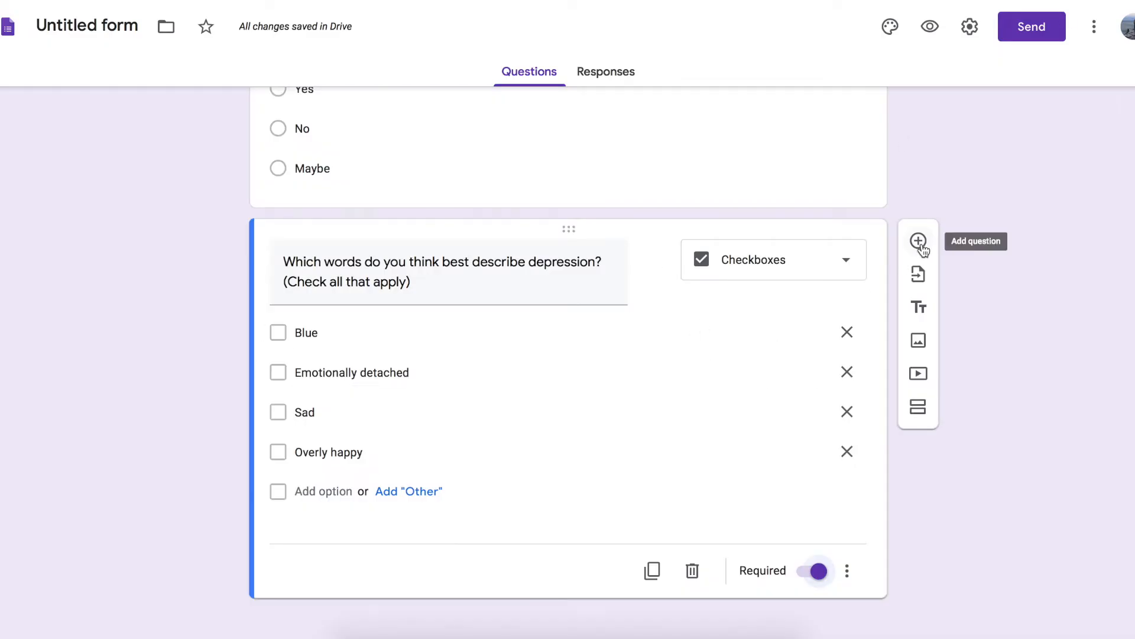
{"action": "left_click", "coordinate": [917, 240]}
{"action": "key", "text": "ctrl+v"}
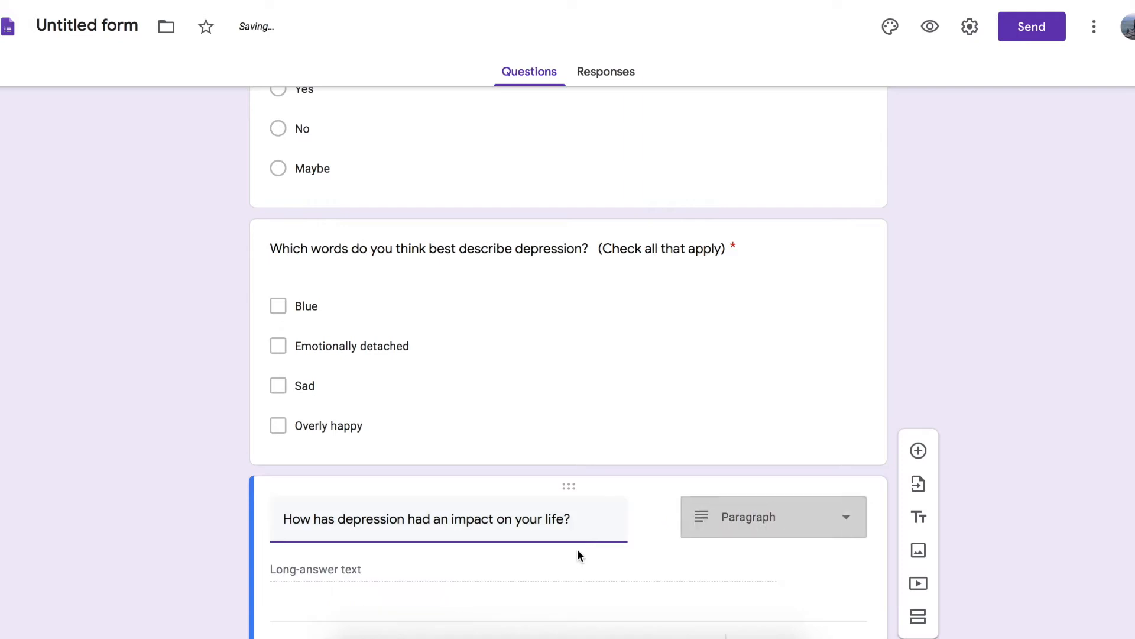
Change the depression impact question to a linear scale running from 1 to 10
{"action": "left_click", "coordinate": [851, 438]}
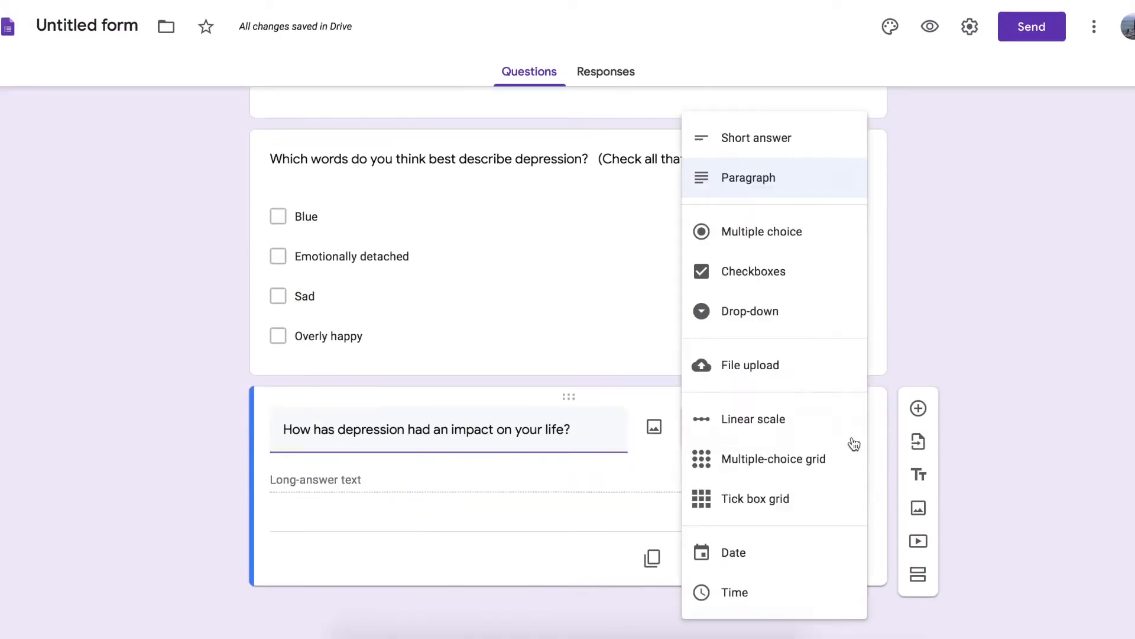
{"action": "left_click", "coordinate": [782, 430]}
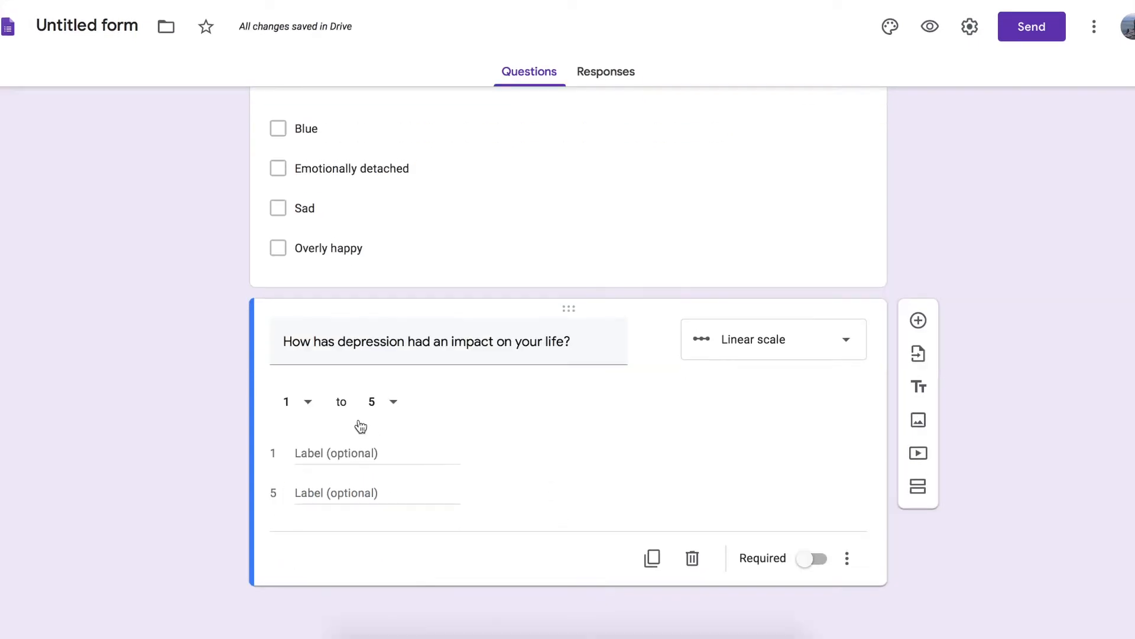
{"action": "left_click", "coordinate": [308, 406]}
{"action": "left_click", "coordinate": [310, 405]}
{"action": "left_click", "coordinate": [389, 403]}
{"action": "left_click", "coordinate": [379, 596]}
Label the low end of the scale "No impact" and the high end "Severe impact"
{"action": "type", "text": "No impact"}
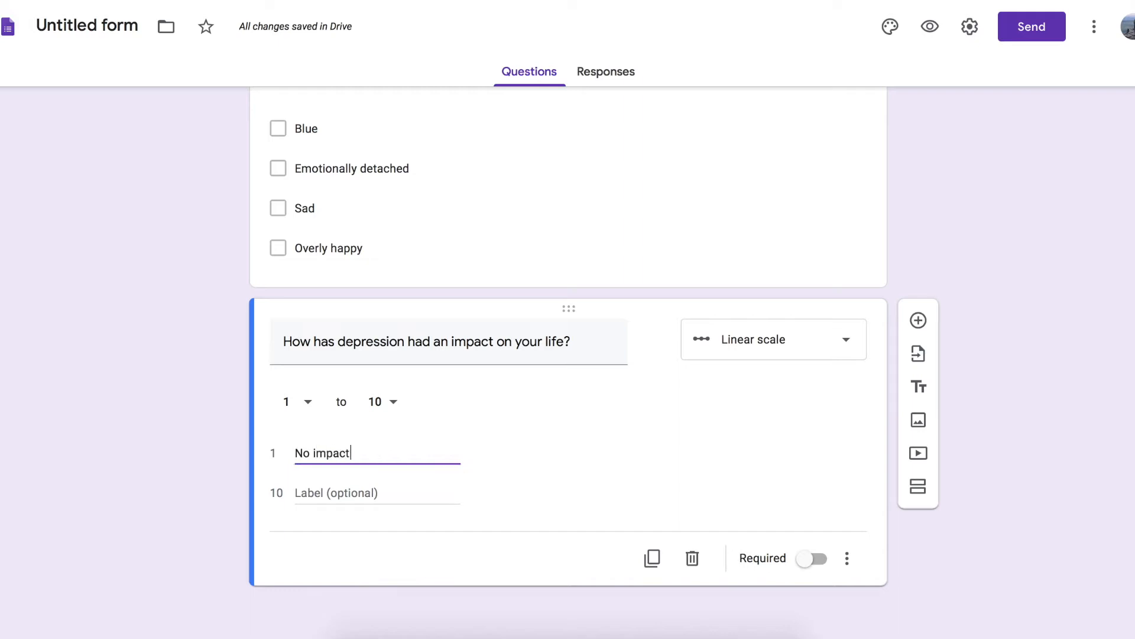
{"action": "left_click", "coordinate": [326, 492]}
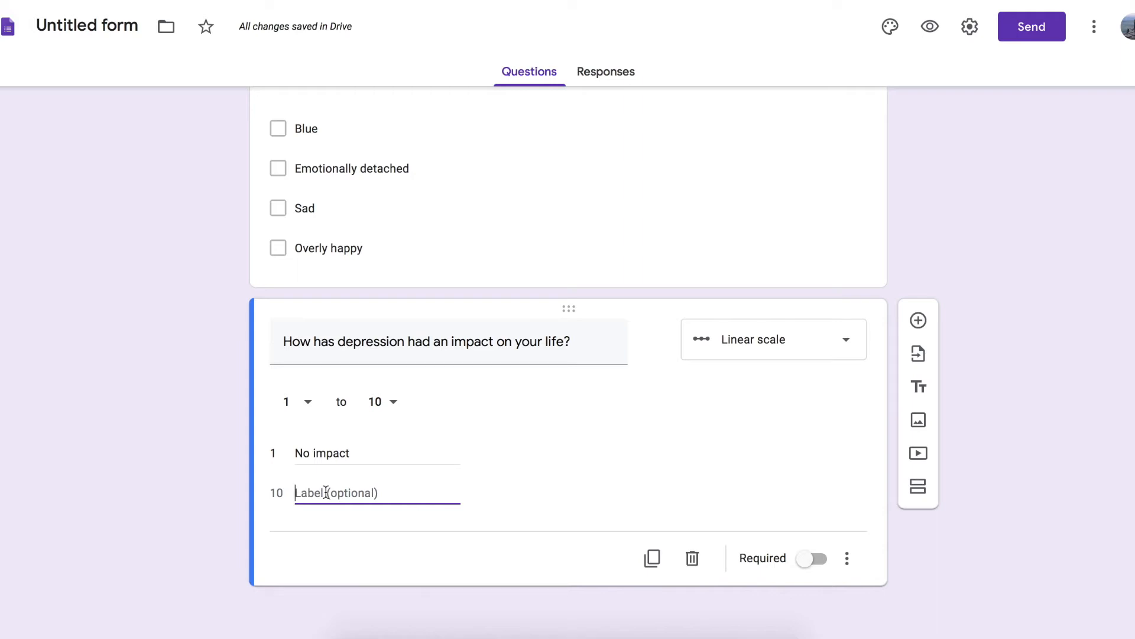
{"action": "type", "text": "Severly"}
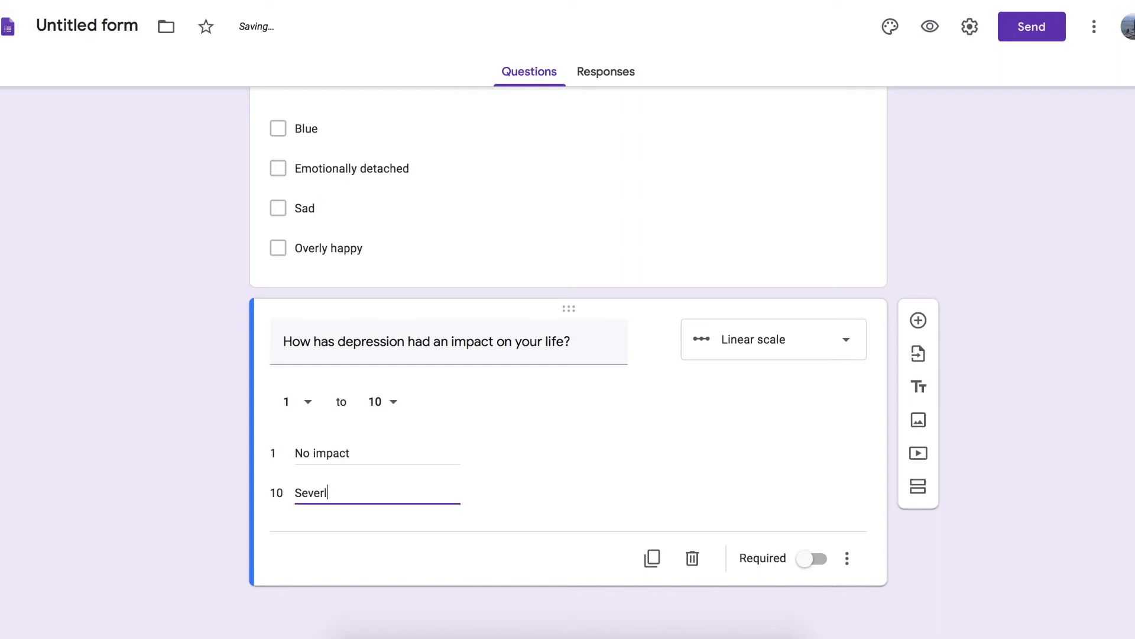
{"action": "key", "text": "BackSpace"}
{"action": "key", "text": "BackSpace"}
{"action": "key", "text": "BackSpace"}
{"action": "key", "text": "BackSpace"}
{"action": "type", "text": "re impact"}
{"action": "left_click", "coordinate": [366, 493]}
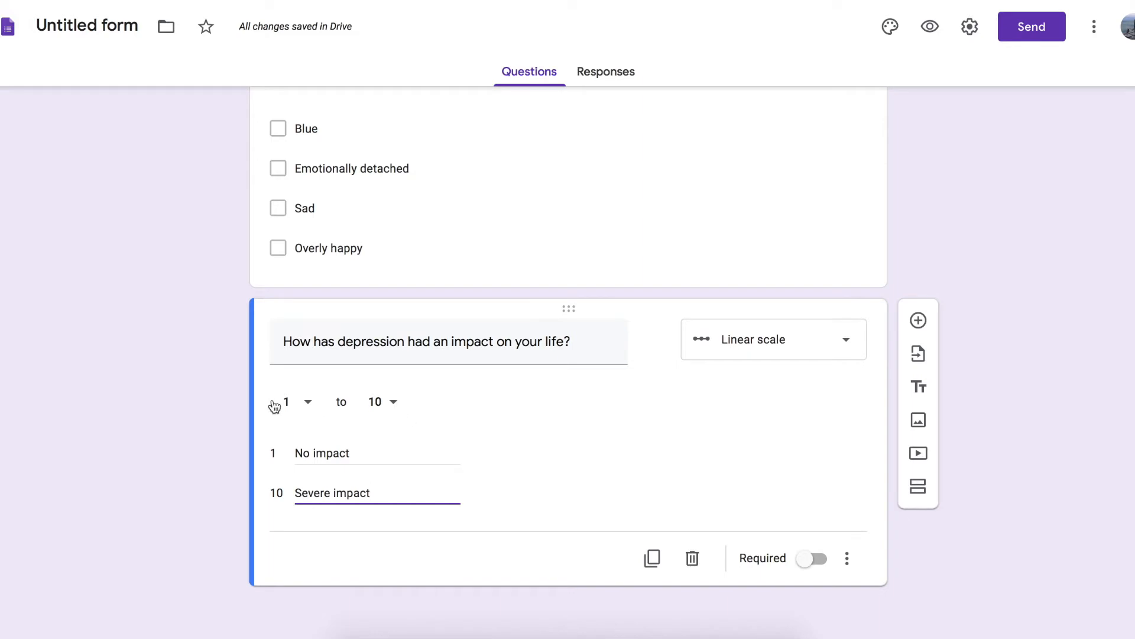
Try upper limits of 5 and 4 for the impact question's linear scale
{"action": "left_click", "coordinate": [394, 403]}
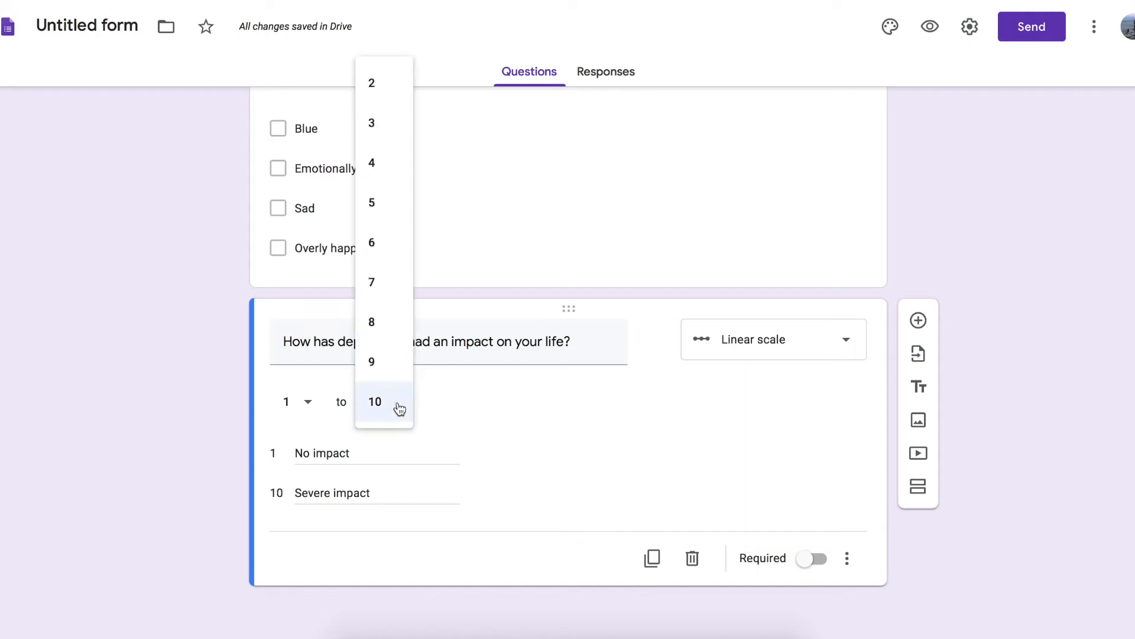
{"action": "left_click", "coordinate": [396, 208]}
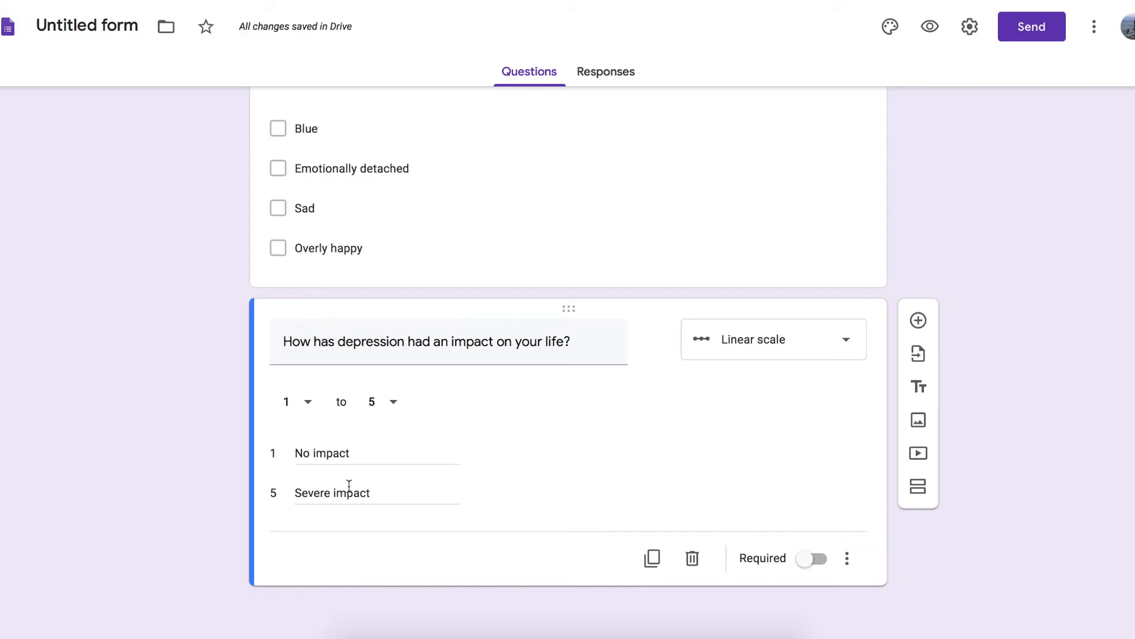
{"action": "left_click", "coordinate": [395, 404]}
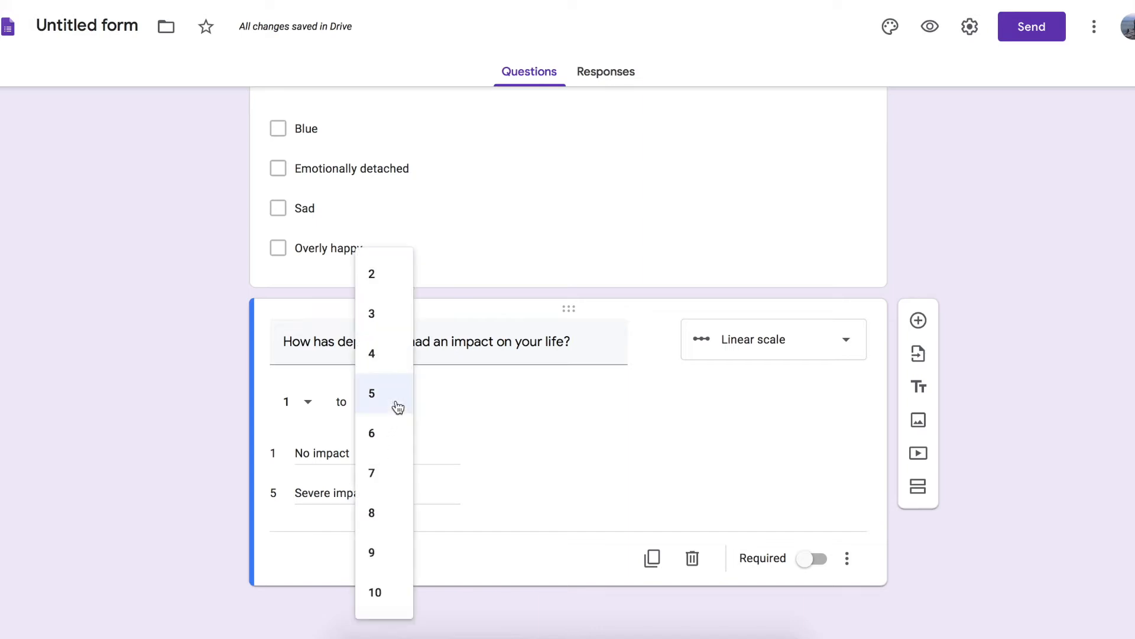
{"action": "left_click", "coordinate": [393, 373]}
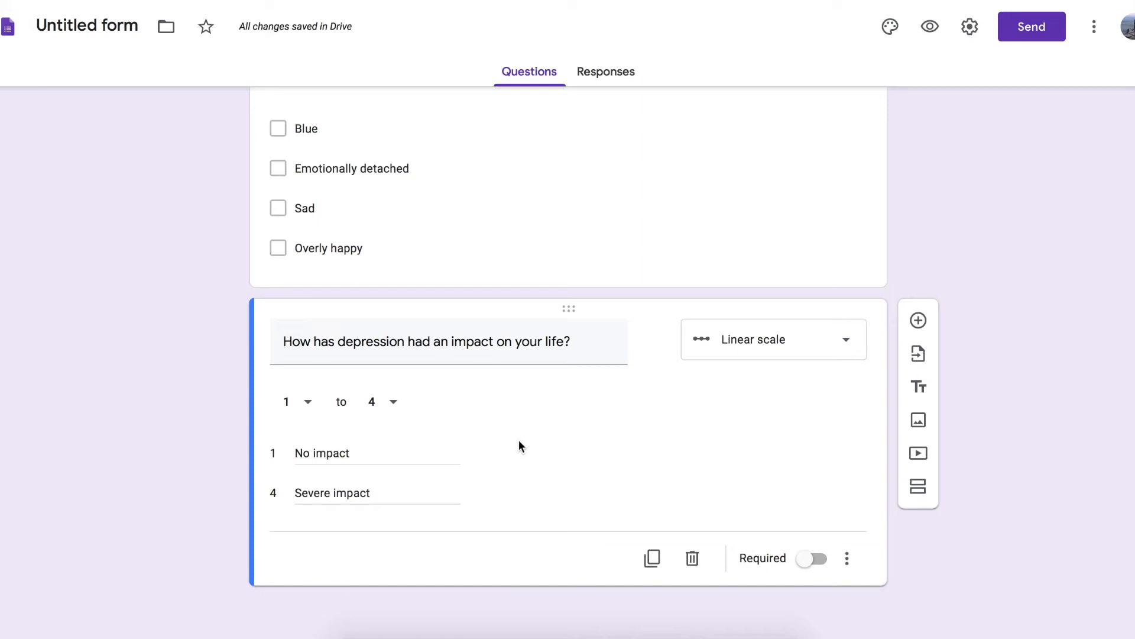
Make the impact question required with a scale from 1 to 5, and add a blank question below it
{"action": "left_click", "coordinate": [809, 558]}
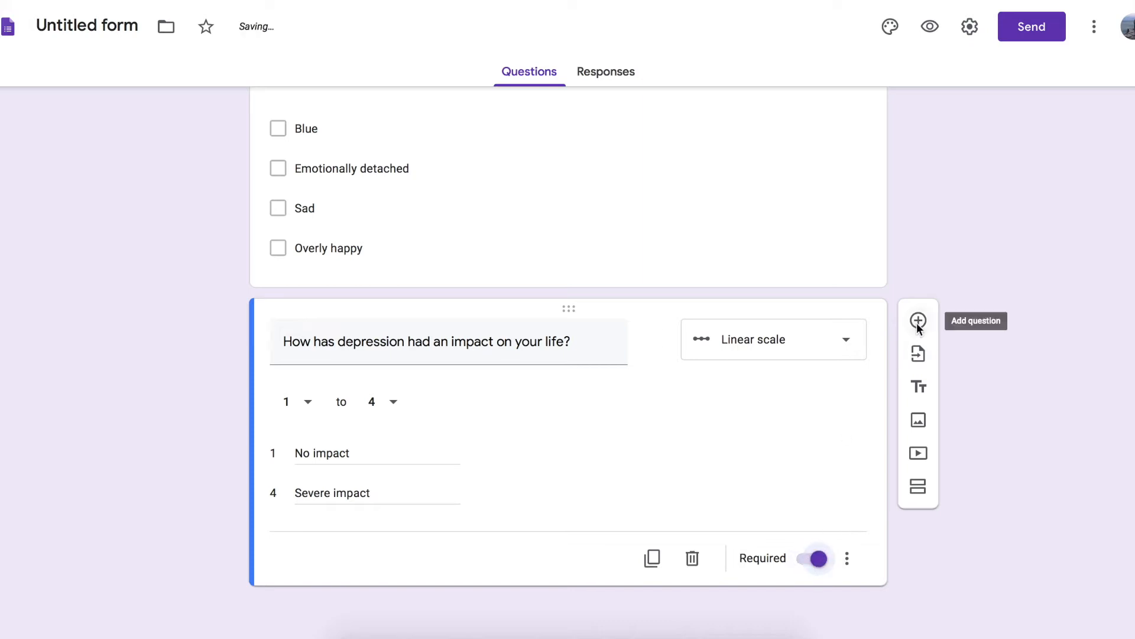
{"action": "left_click", "coordinate": [392, 405]}
{"action": "left_click", "coordinate": [393, 397]}
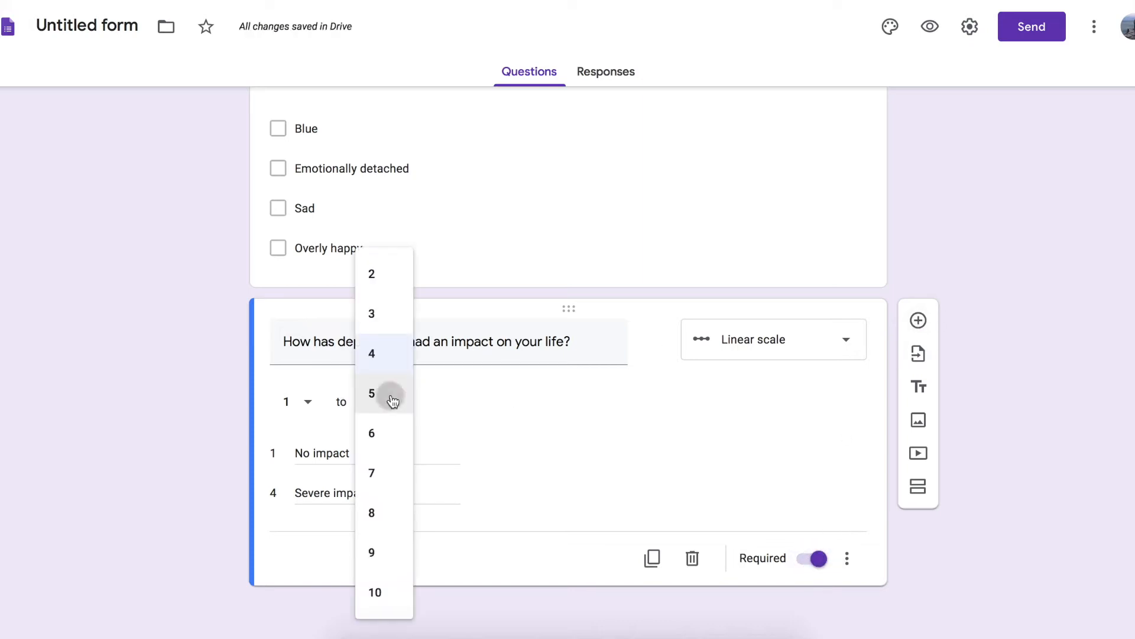
{"action": "left_click", "coordinate": [919, 320]}
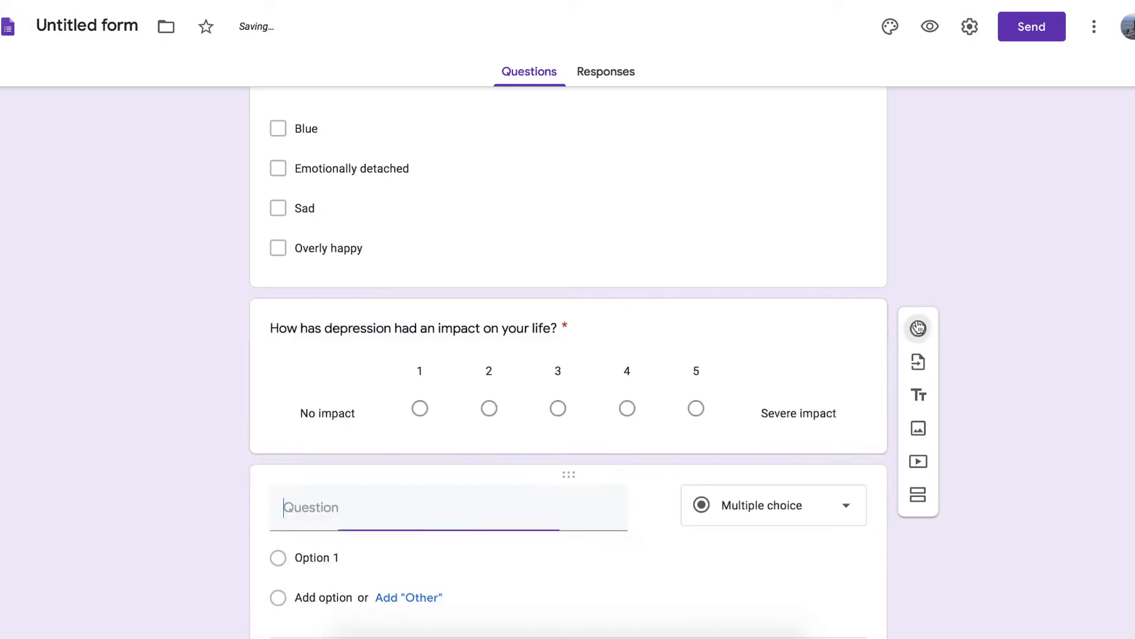
{"action": "left_click", "coordinate": [481, 343]}
{"action": "left_click", "coordinate": [580, 344]}
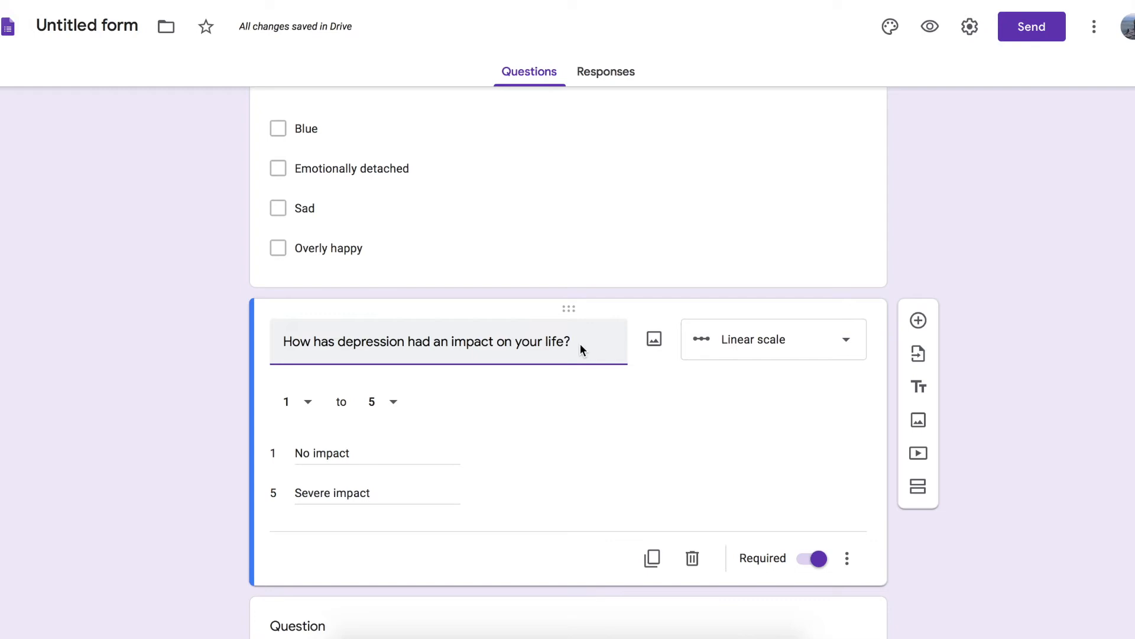
{"action": "type", "text": "(fjdgkjfdk"}
{"action": "key", "text": "BackSpace"}
{"action": "key", "text": "BackSpace"}
{"action": "key", "text": "BackSpace"}
{"action": "key", "text": "BackSpace"}
{"action": "key", "text": "BackSpace"}
{"action": "key", "text": "BackSpace"}
{"action": "key", "text": "BackSpace"}
{"action": "key", "text": "BackSpace"}
{"action": "key", "text": "BackSpace"}
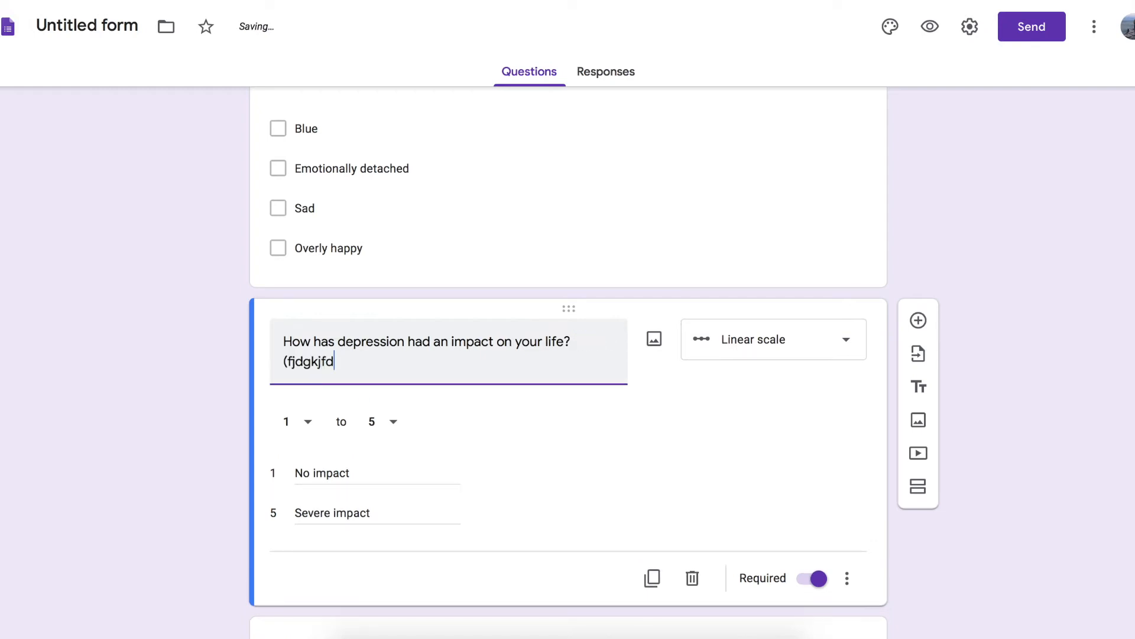
{"action": "key", "text": "BackSpace"}
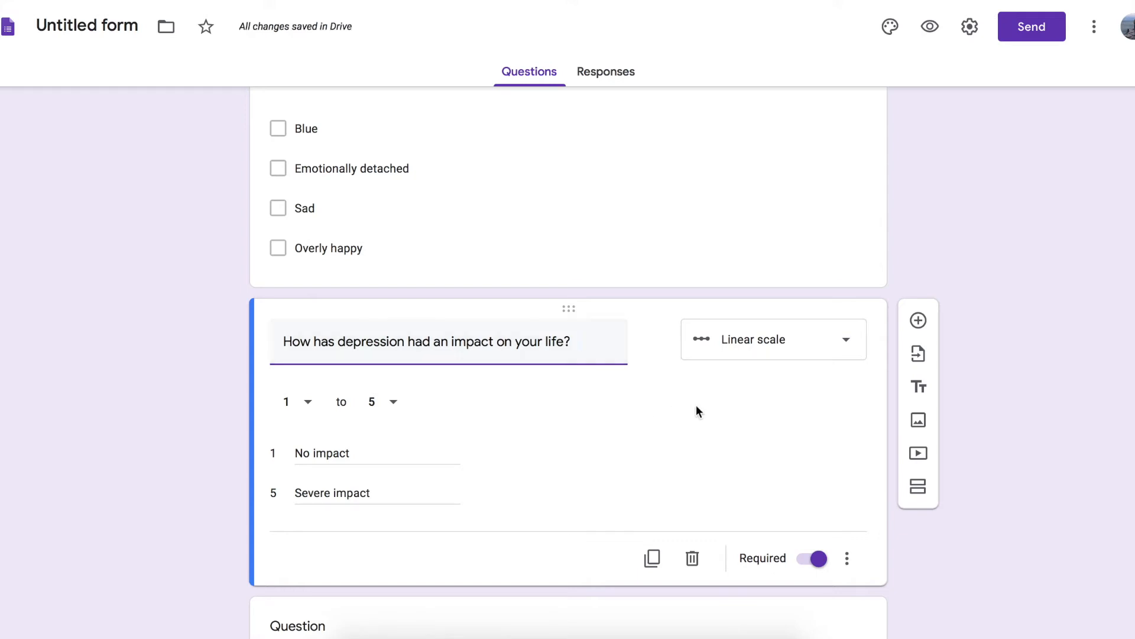
Select question 5, about whether they talked about how they felt, in the Google Docs question list
{"action": "scroll", "coordinate": [697, 405], "scroll_direction": "down", "scroll_amount": 2}
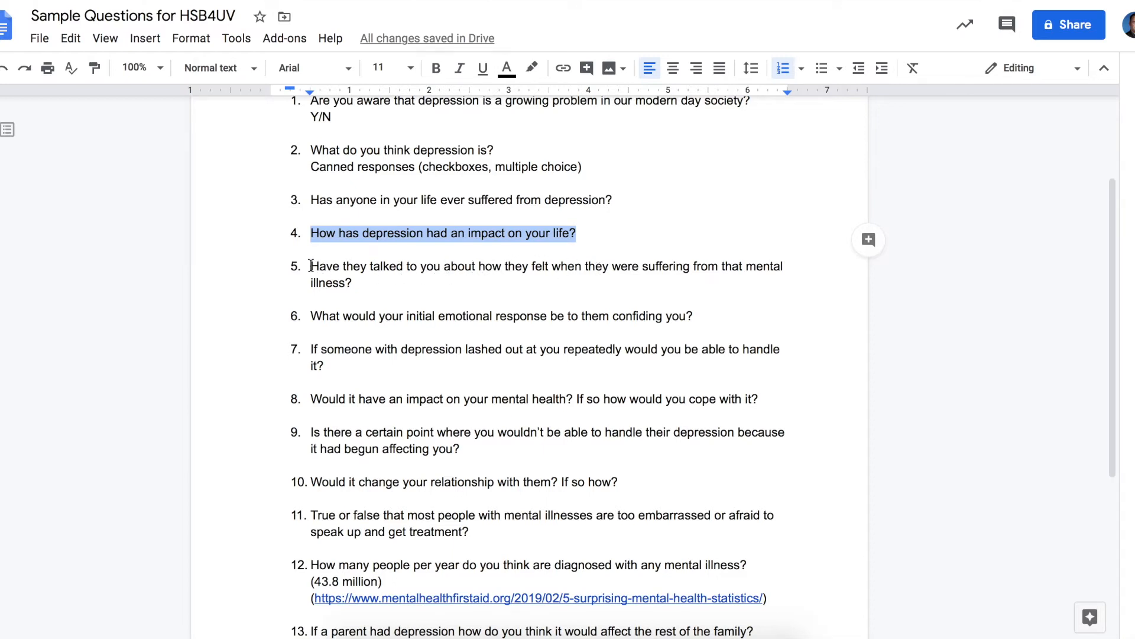
{"action": "left_click_drag", "start_coordinate": [311, 266], "coordinate": [355, 287]}
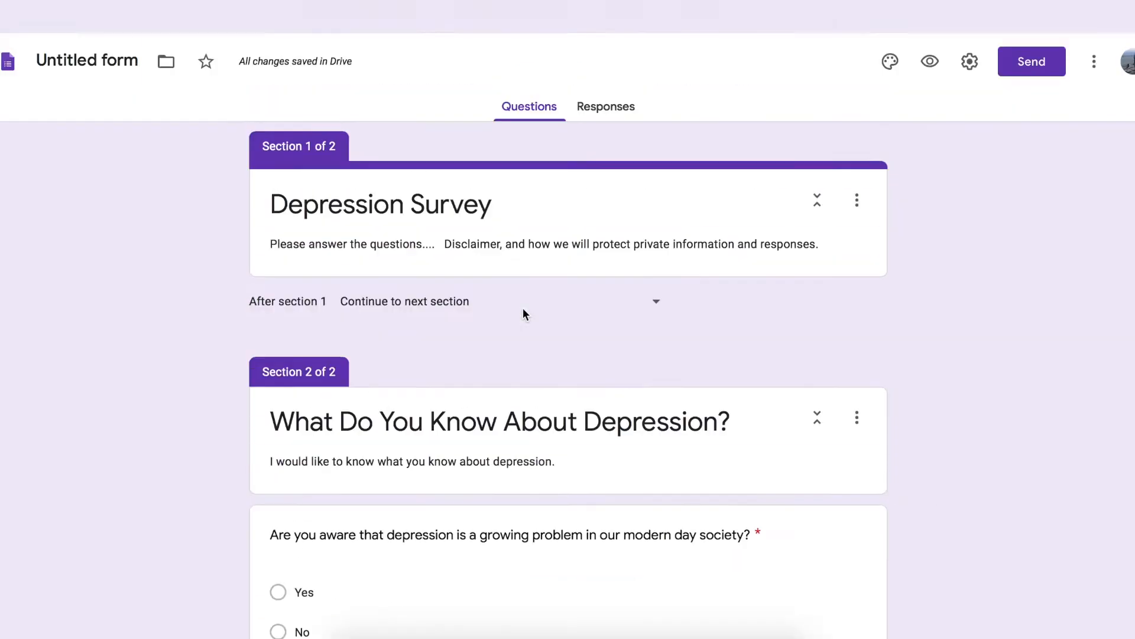
Review the Google Form's sections and questions, and select the section 2 title "What Do You Know About Depression?"
{"action": "scroll", "coordinate": [522, 308], "scroll_direction": "down", "scroll_amount": 6}
{"action": "scroll", "coordinate": [523, 308], "scroll_direction": "up", "scroll_amount": 4}
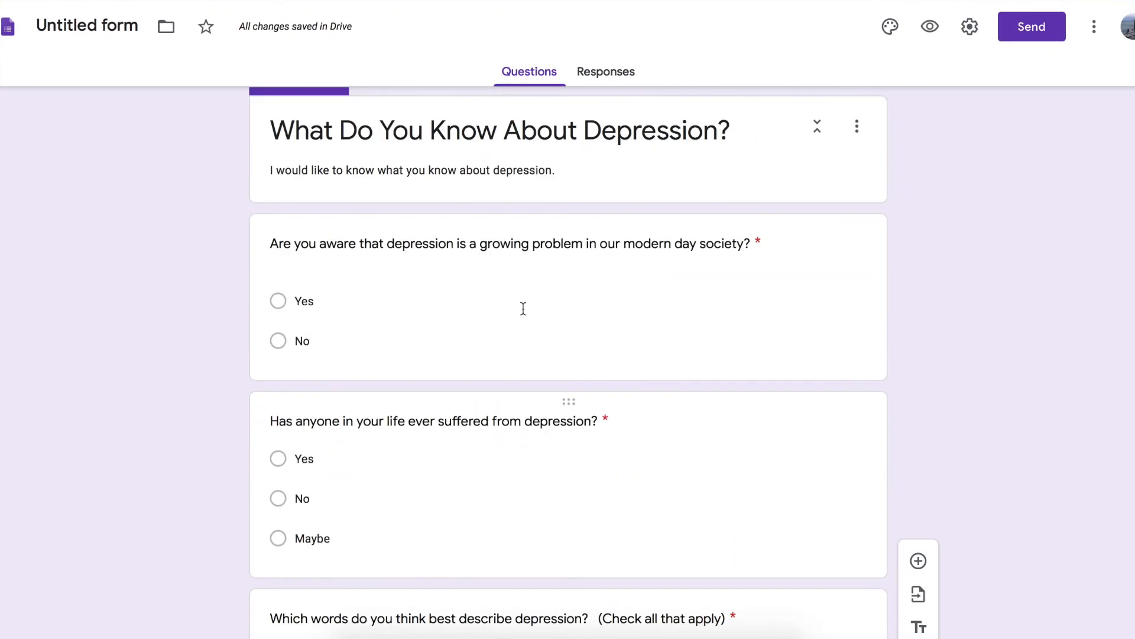
{"action": "scroll", "coordinate": [523, 308], "scroll_direction": "down", "scroll_amount": 1}
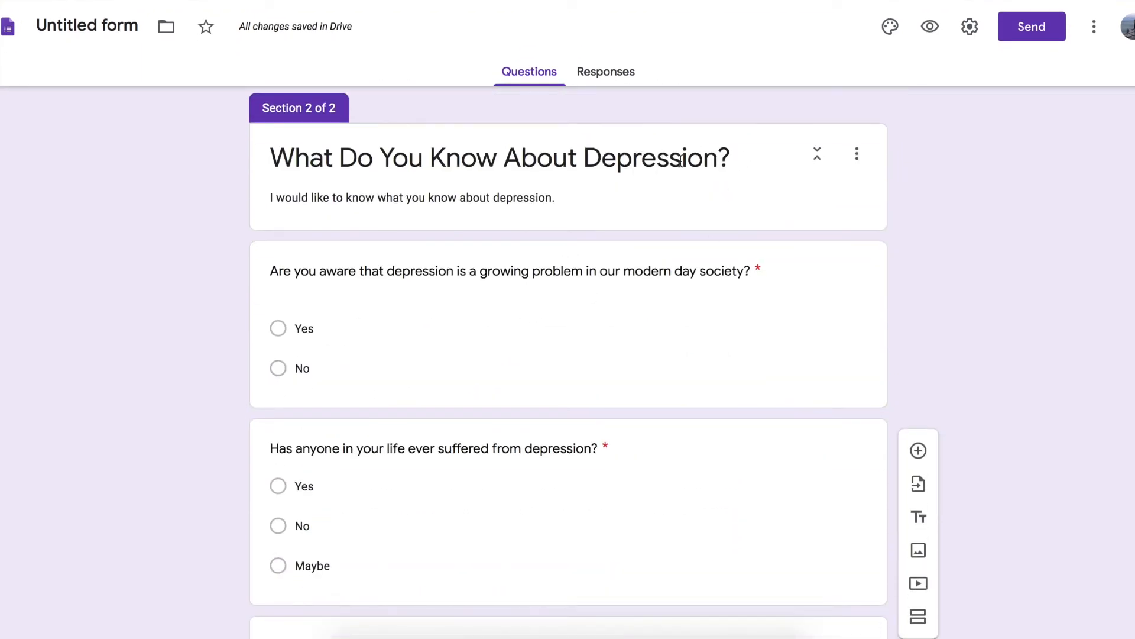
{"action": "scroll", "coordinate": [688, 353], "scroll_direction": "down", "scroll_amount": 1}
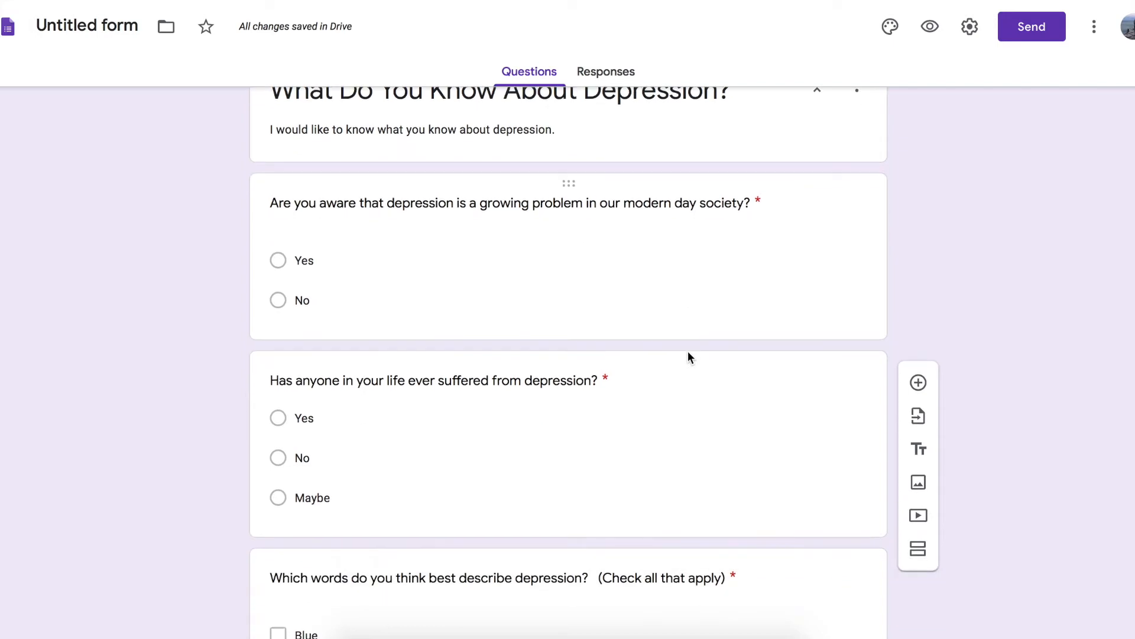
{"action": "scroll", "coordinate": [687, 353], "scroll_direction": "up", "scroll_amount": 2}
{"action": "left_click", "coordinate": [454, 220]}
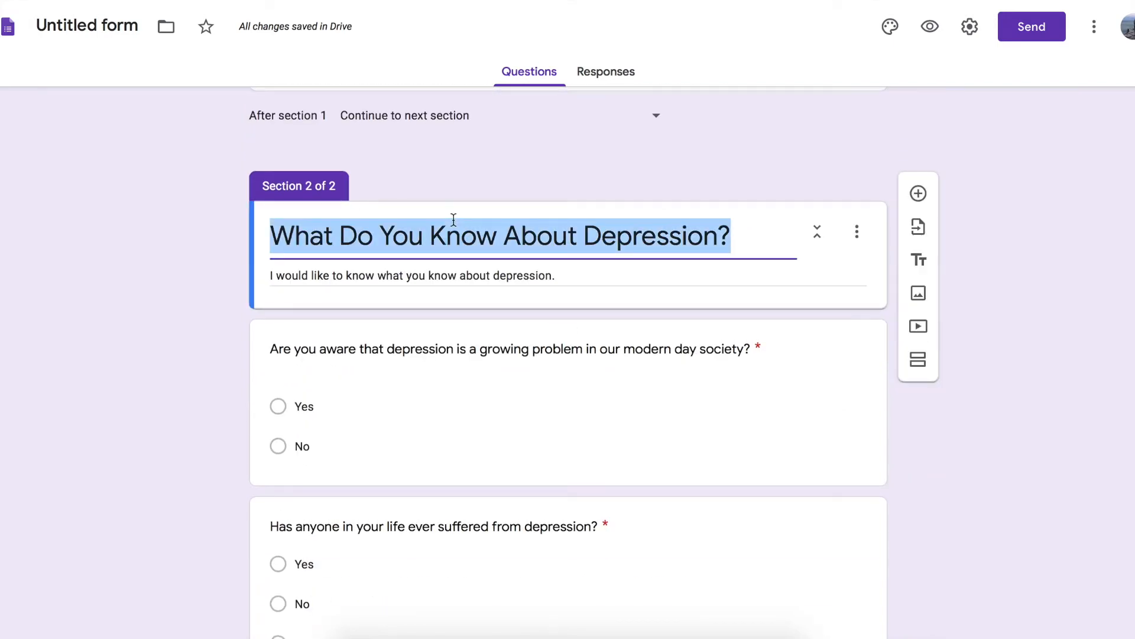
Retitle section 2 as "What is Your Experience With Depression?"
{"action": "type", "text": "What is Your Exp"}
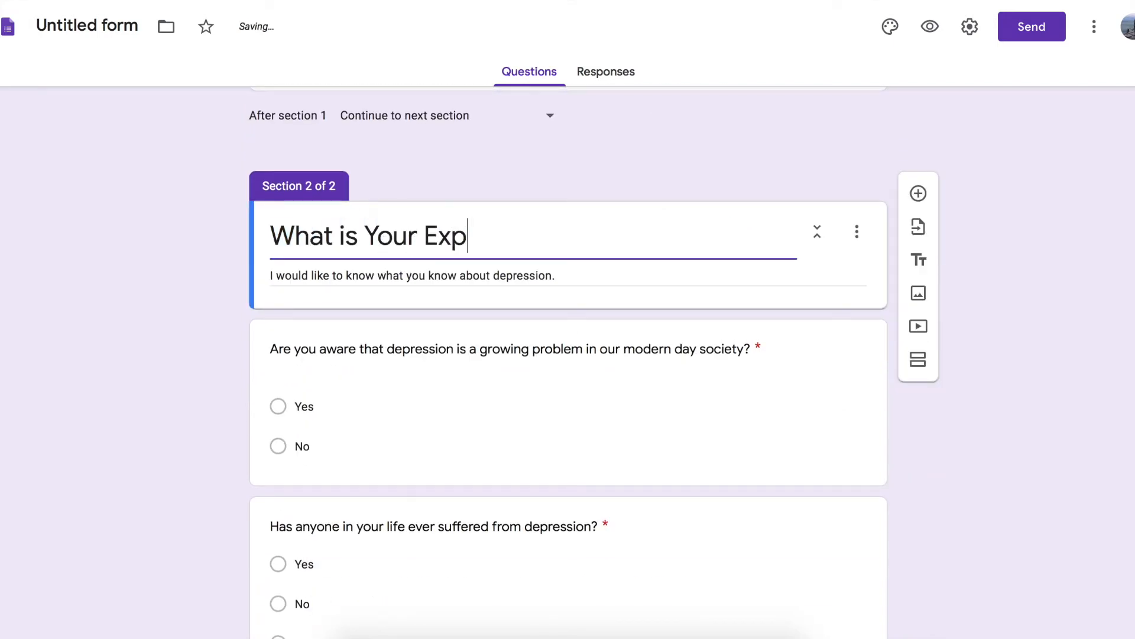
{"action": "type", "text": "erience With D"}
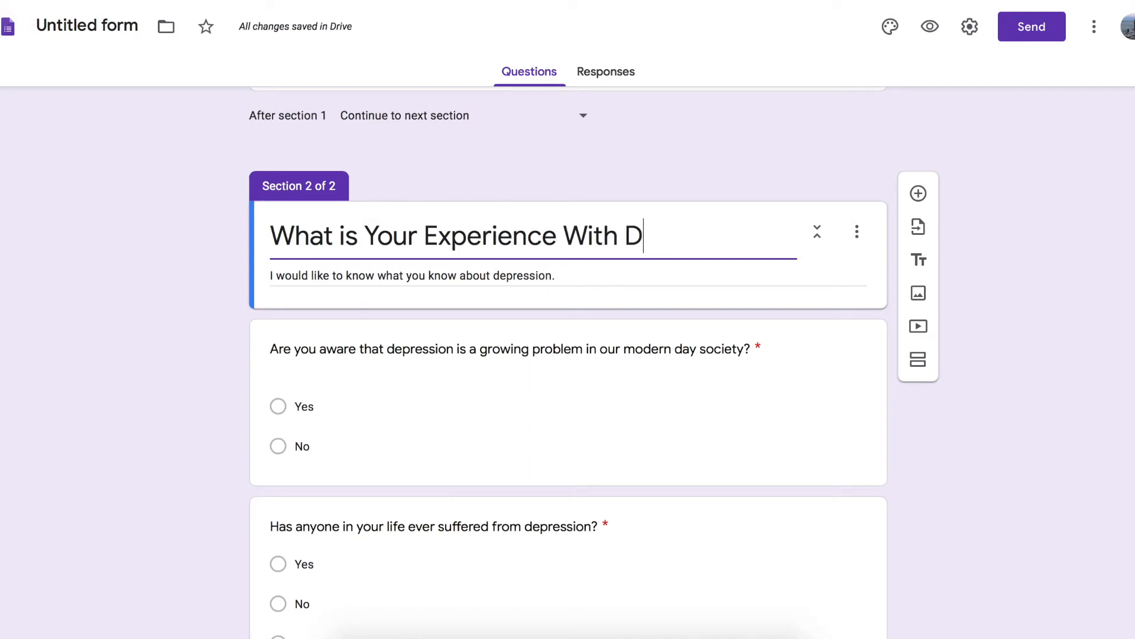
{"action": "type", "text": "epression?"}
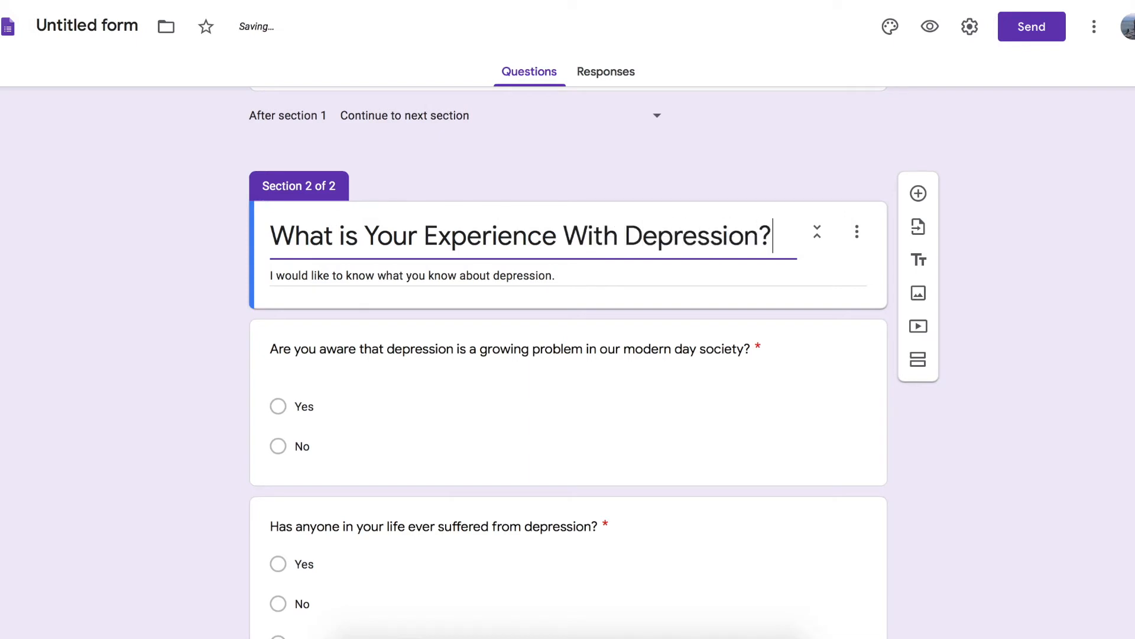
Add the question "Has anyone ever told you that they were suffering from depression?" after the one about anyone in their life suffering from depression
{"action": "scroll", "coordinate": [436, 393], "scroll_direction": "down", "scroll_amount": 2}
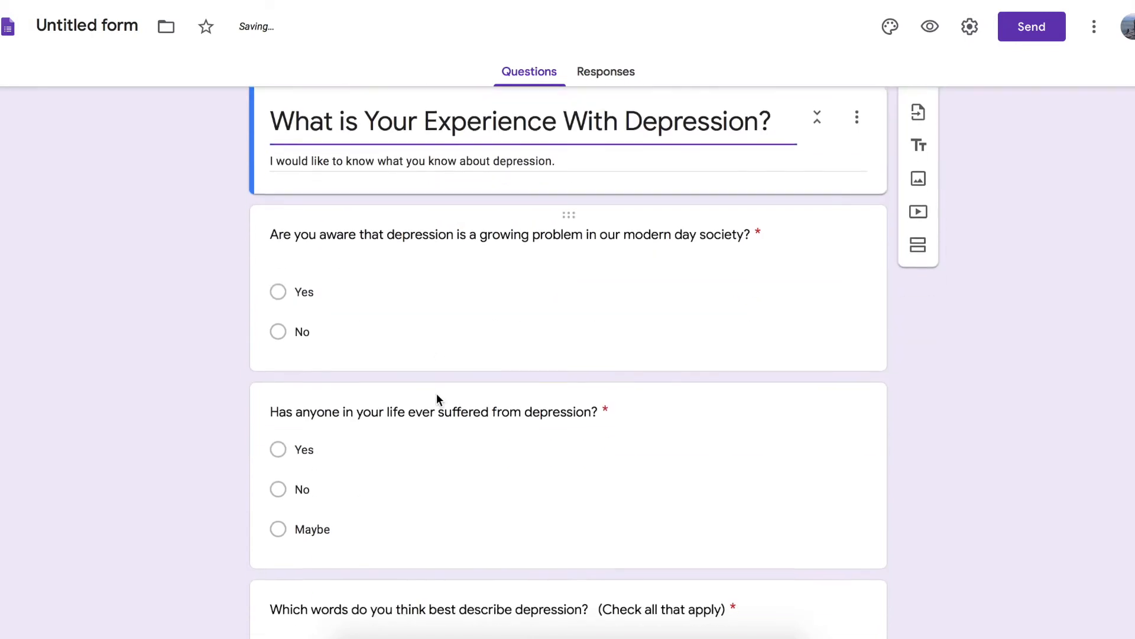
{"action": "scroll", "coordinate": [467, 462], "scroll_direction": "down", "scroll_amount": 3}
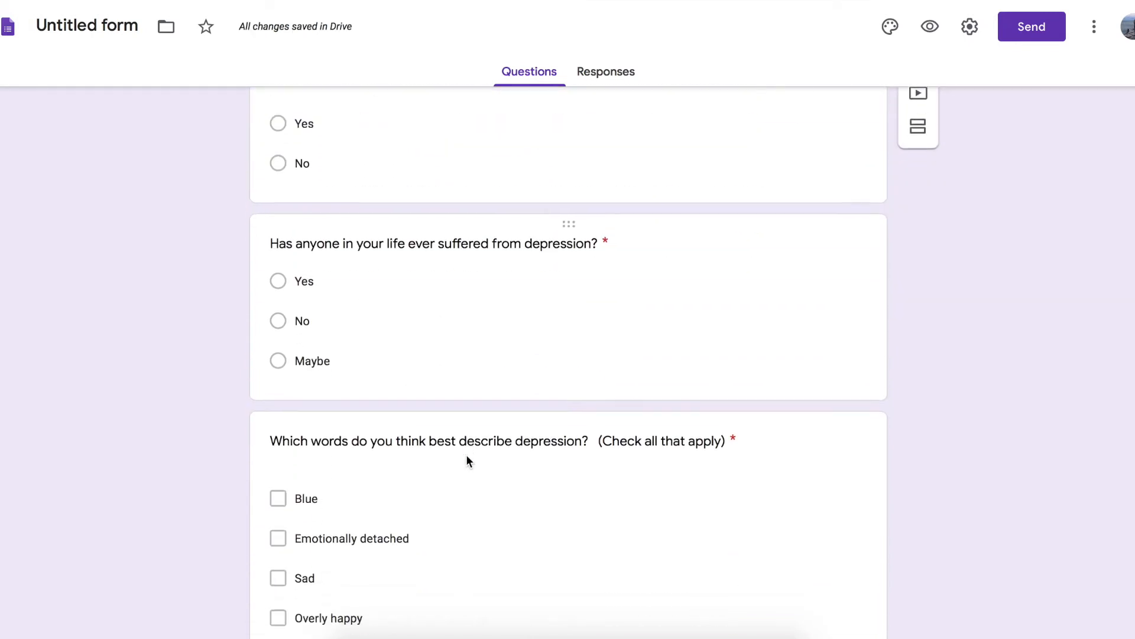
{"action": "left_click", "coordinate": [515, 319]}
{"action": "left_click", "coordinate": [919, 233]}
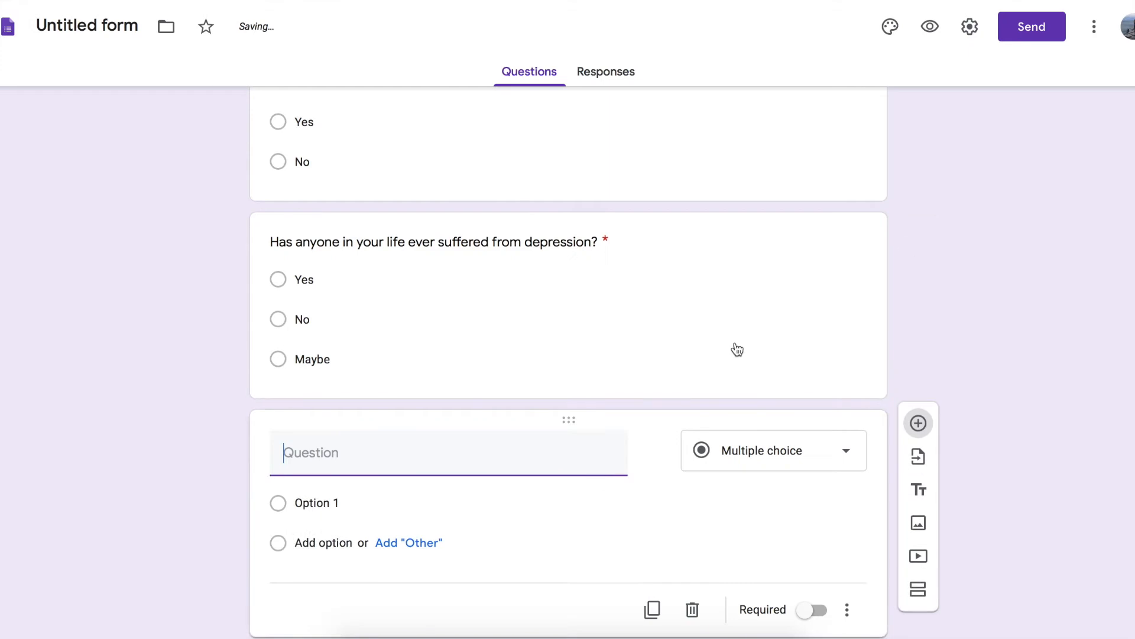
{"action": "type", "text": "Has anyone ever told you that they were suffering from depression"}
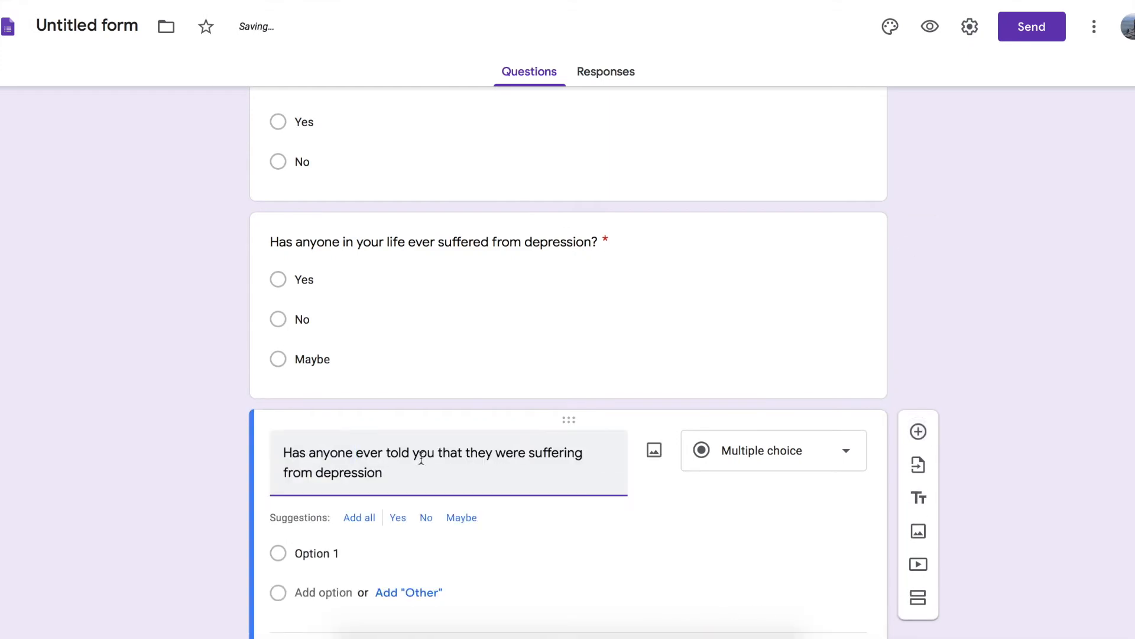
{"action": "type", "text": "?"}
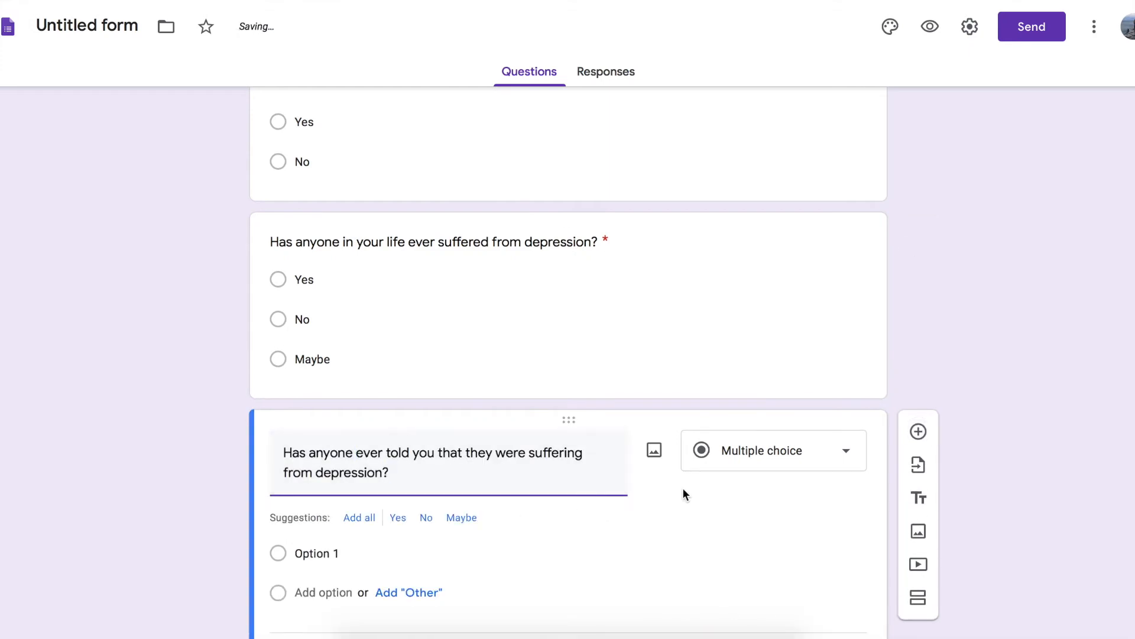
Give the new question only the suggested answers Yes and No, without Maybe, and make it required
{"action": "scroll", "coordinate": [682, 487], "scroll_direction": "down", "scroll_amount": 2}
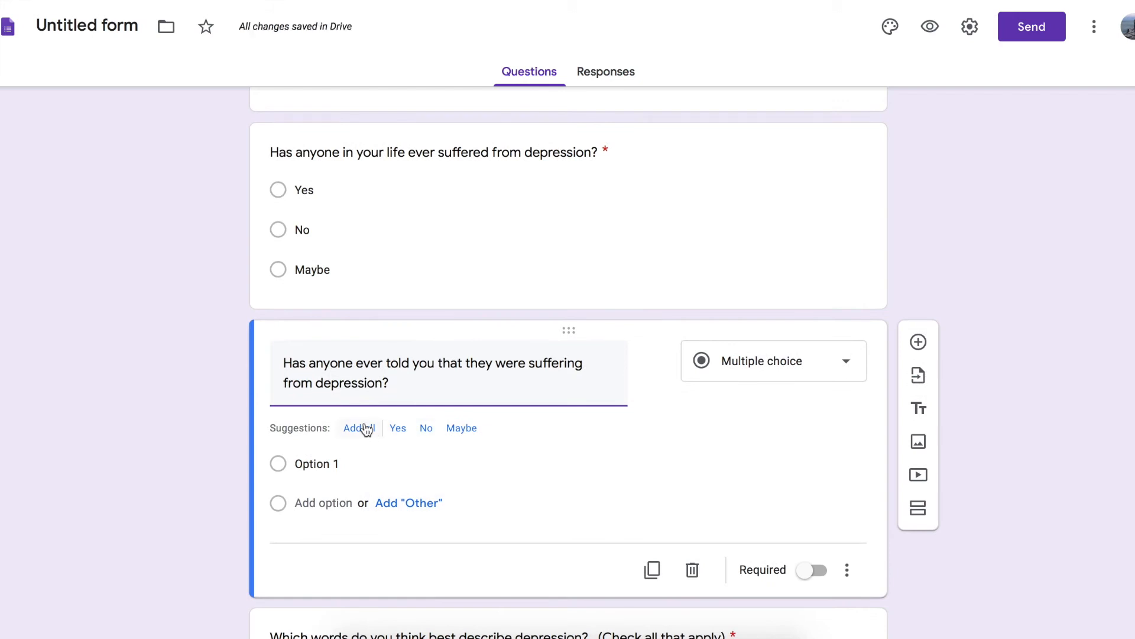
{"action": "left_click", "coordinate": [362, 428]}
{"action": "left_click", "coordinate": [847, 512]}
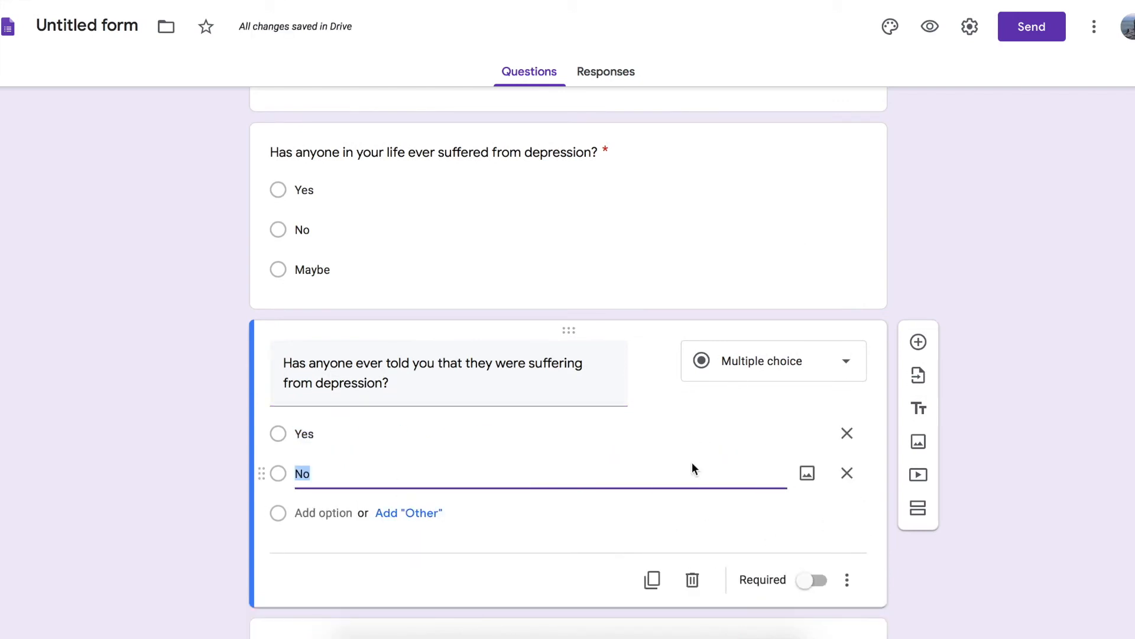
{"action": "left_click", "coordinate": [812, 580]}
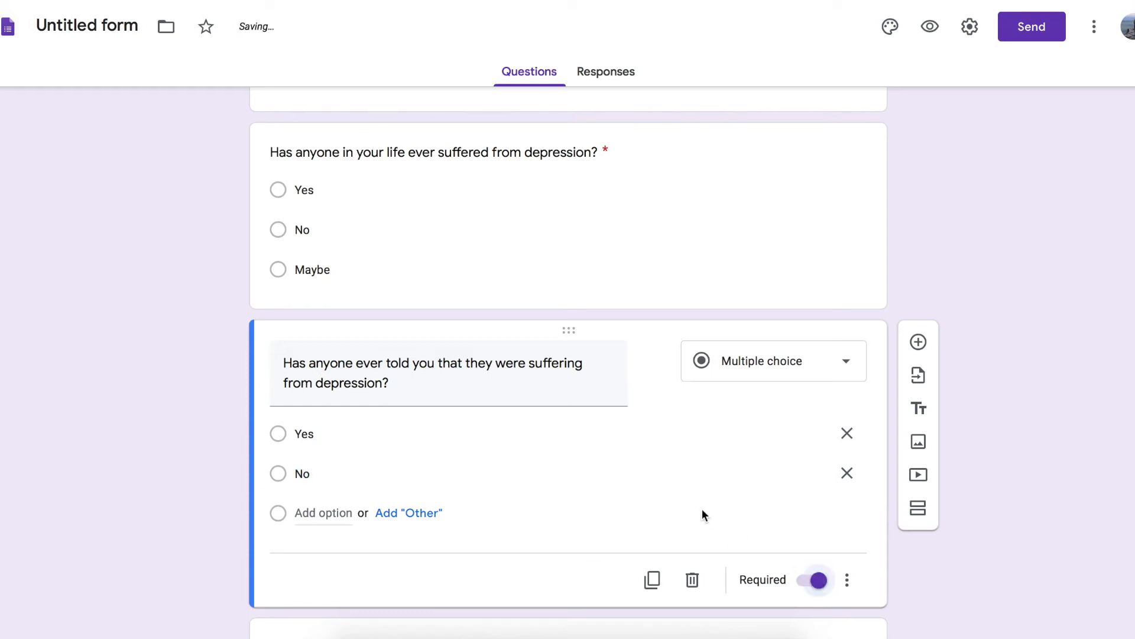
Start a new section directly after the question about being told that someone was suffering from depression
{"action": "scroll", "coordinate": [701, 509], "scroll_direction": "up", "scroll_amount": 4}
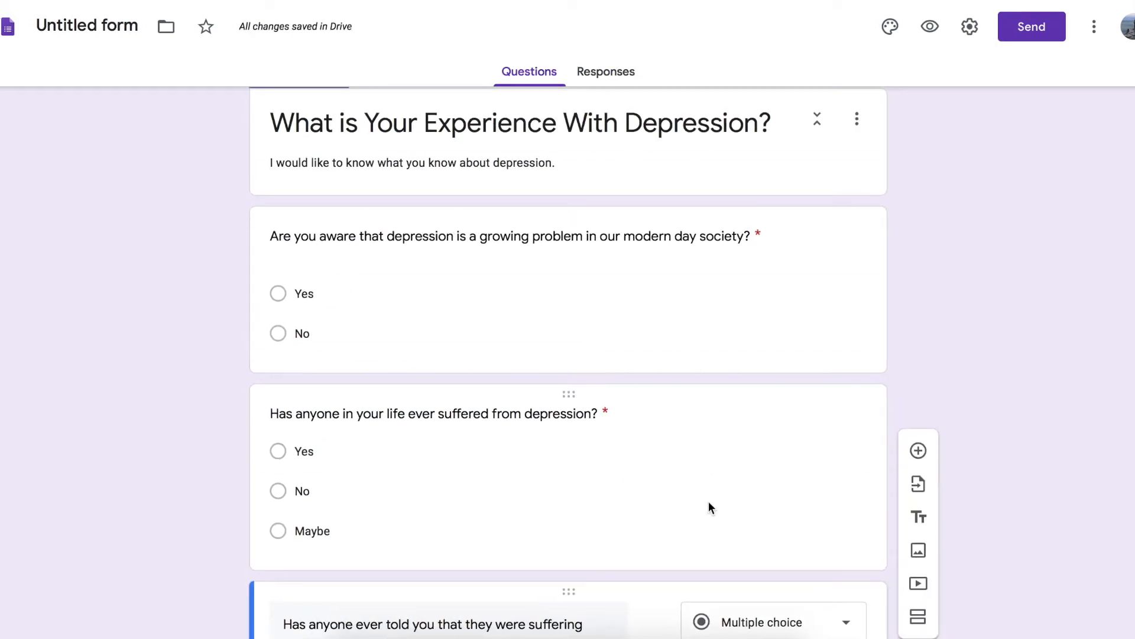
{"action": "scroll", "coordinate": [709, 502], "scroll_direction": "down", "scroll_amount": 5}
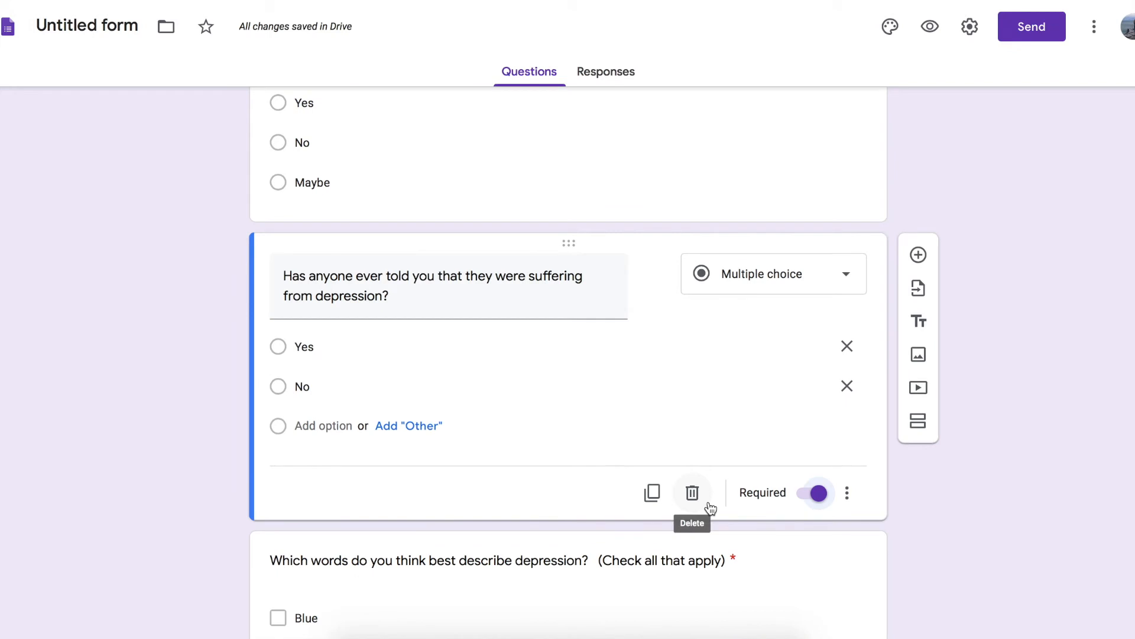
{"action": "scroll", "coordinate": [736, 418], "scroll_direction": "down", "scroll_amount": 3}
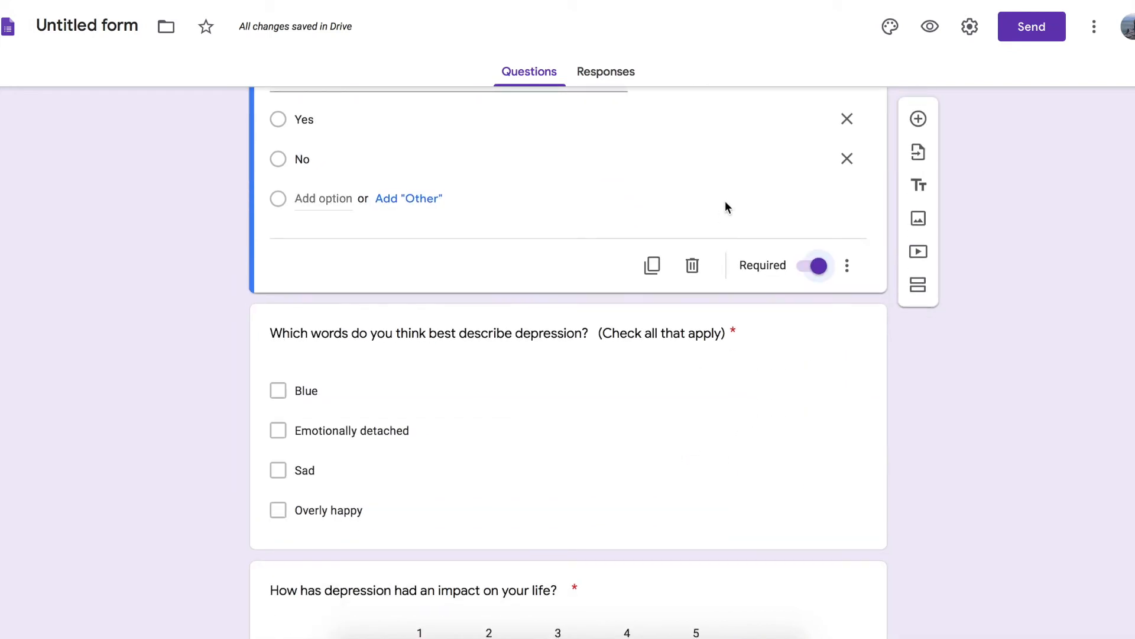
{"action": "scroll", "coordinate": [725, 204], "scroll_direction": "up", "scroll_amount": 3}
{"action": "scroll", "coordinate": [684, 319], "scroll_direction": "up", "scroll_amount": 4}
{"action": "scroll", "coordinate": [683, 319], "scroll_direction": "down", "scroll_amount": 4}
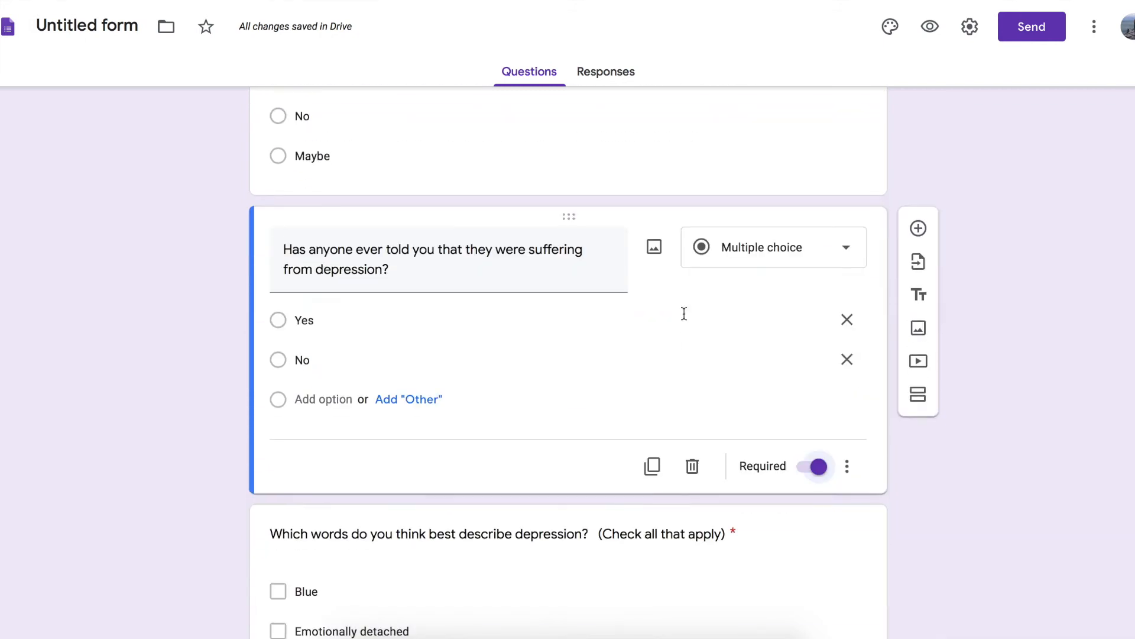
{"action": "left_click", "coordinate": [919, 396]}
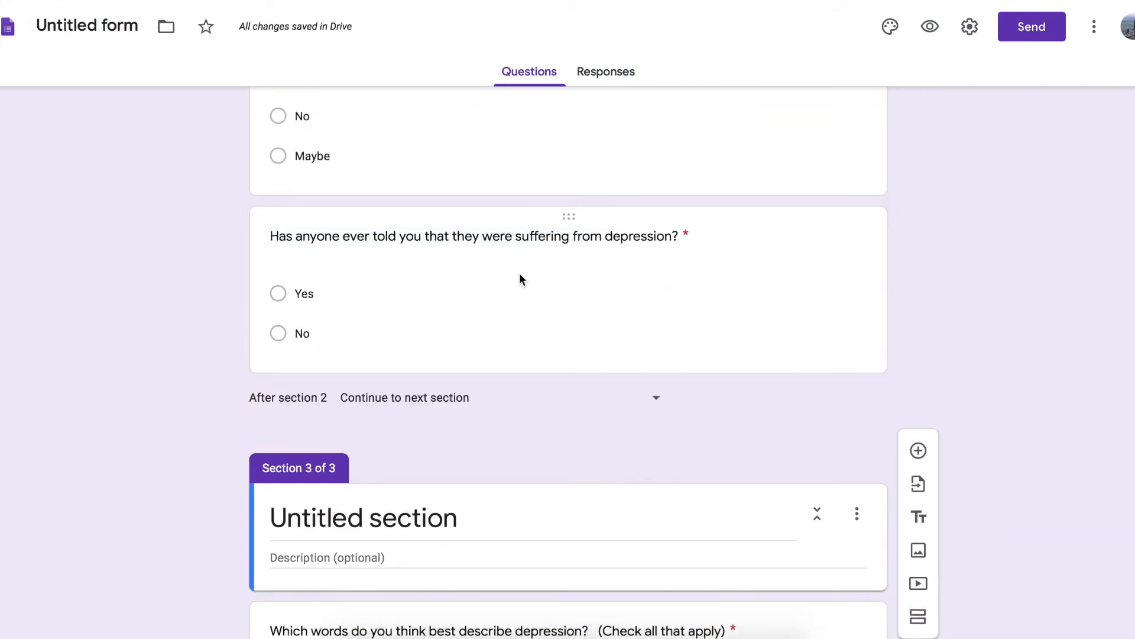
Title the untitled section 3 "What Do You Know About Depression?"
{"action": "scroll", "coordinate": [521, 280], "scroll_direction": "down", "scroll_amount": 3}
{"action": "left_click", "coordinate": [435, 348]}
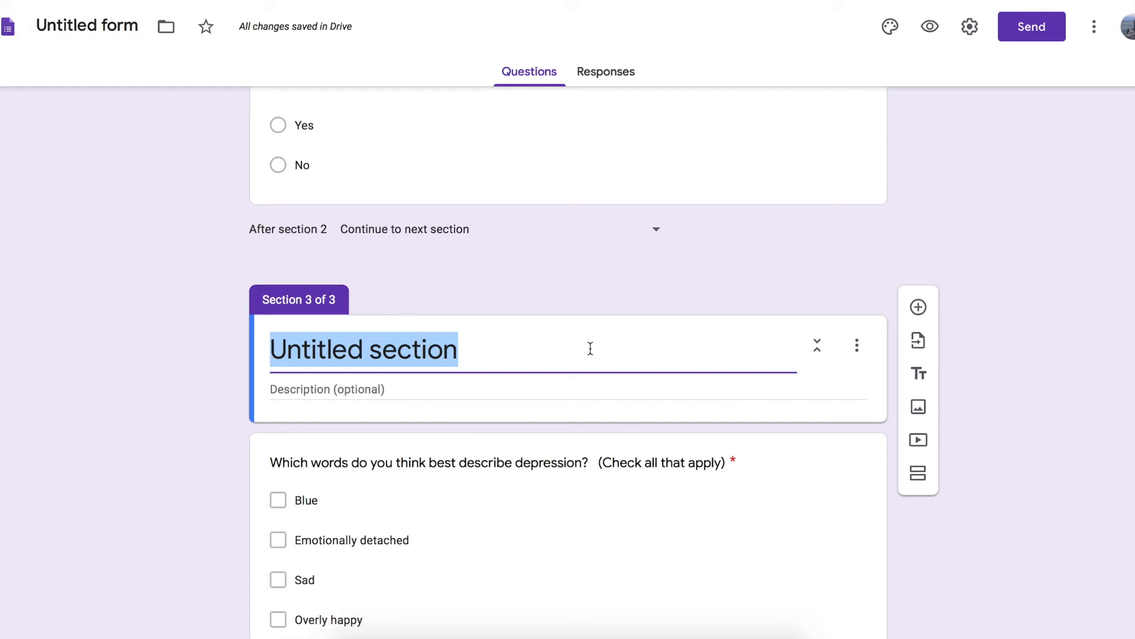
{"action": "type", "text": "What do"}
{"action": "key", "text": "BackSpace"}
{"action": "key", "text": "BackSpace"}
{"action": "type", "text": "Do You Know"}
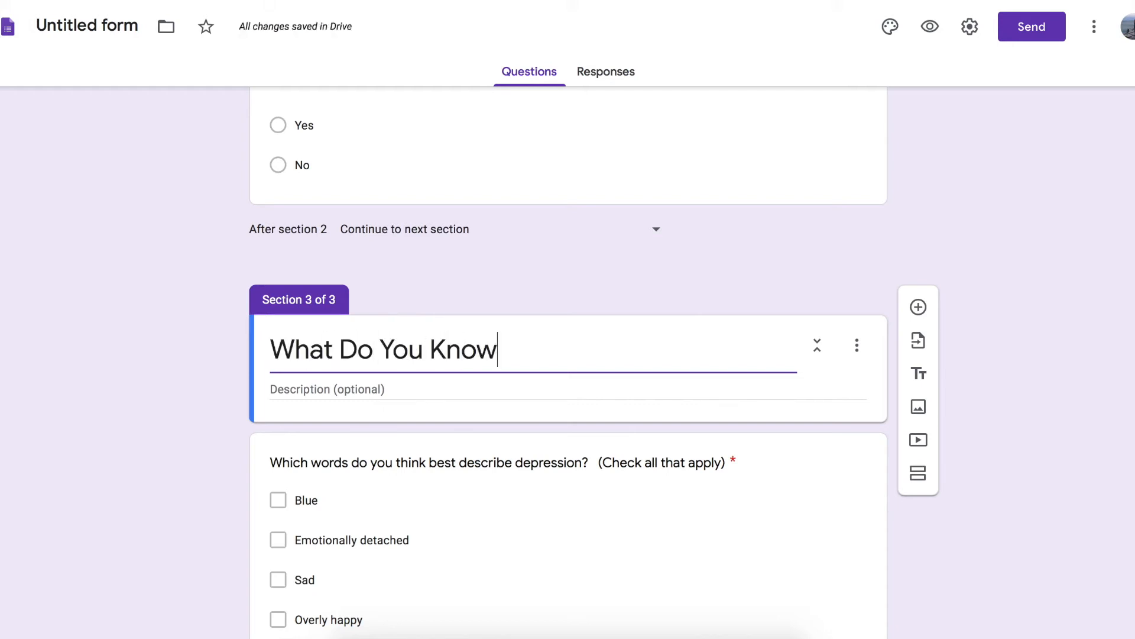
{"action": "type", "text": " About De"}
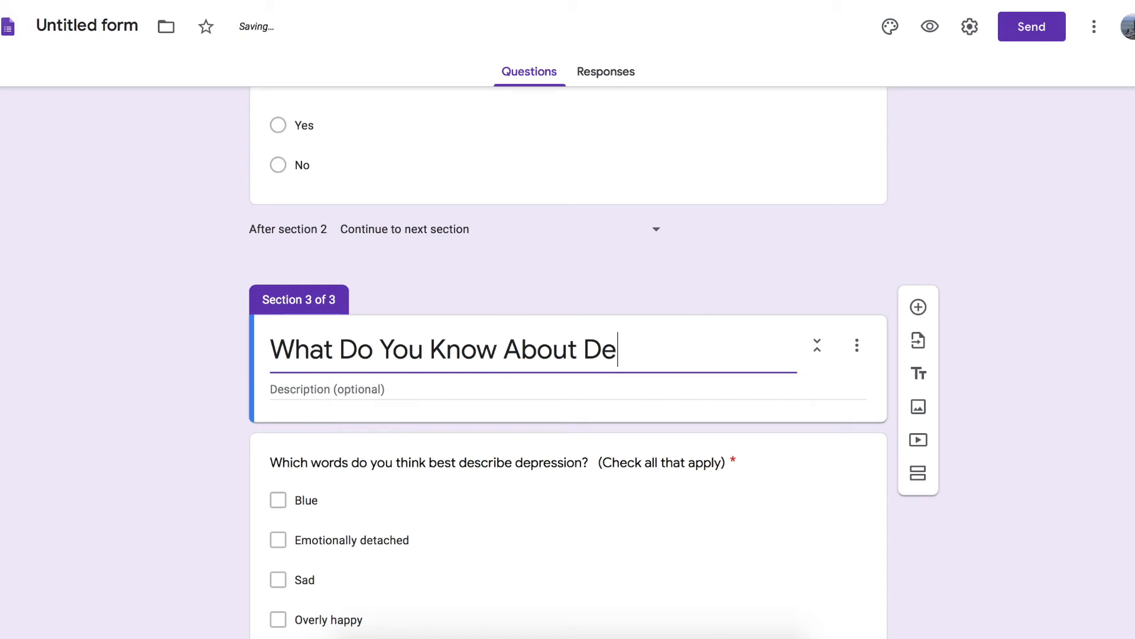
{"action": "type", "text": "pression?"}
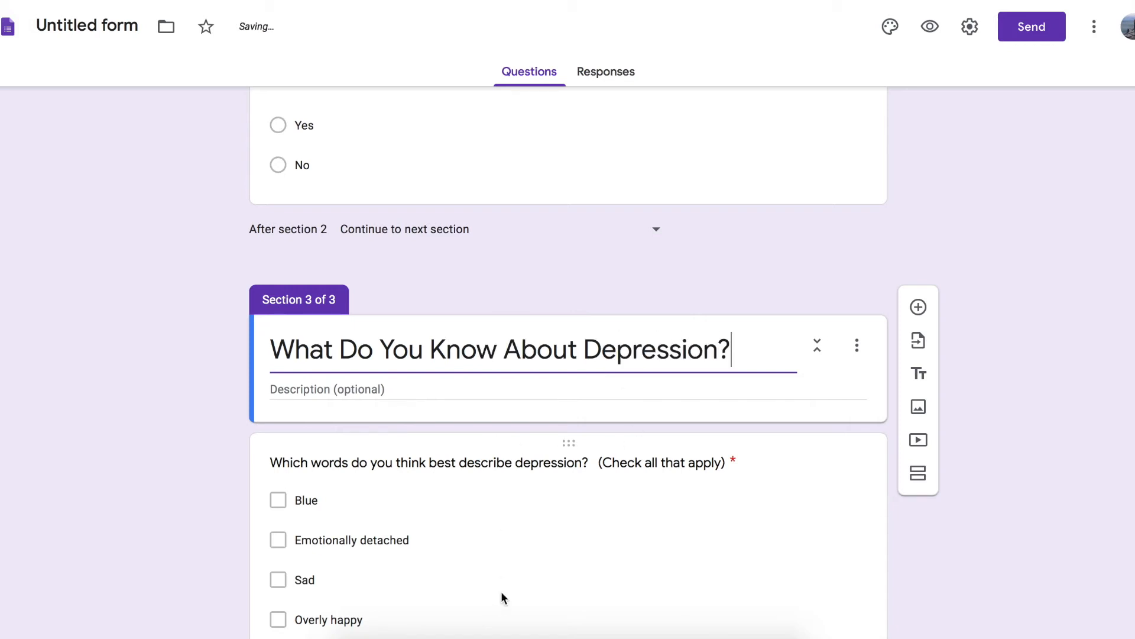
Enable going to a section based on answer for the question about depression being a growing problem
{"action": "scroll", "coordinate": [563, 254], "scroll_direction": "up", "scroll_amount": 9}
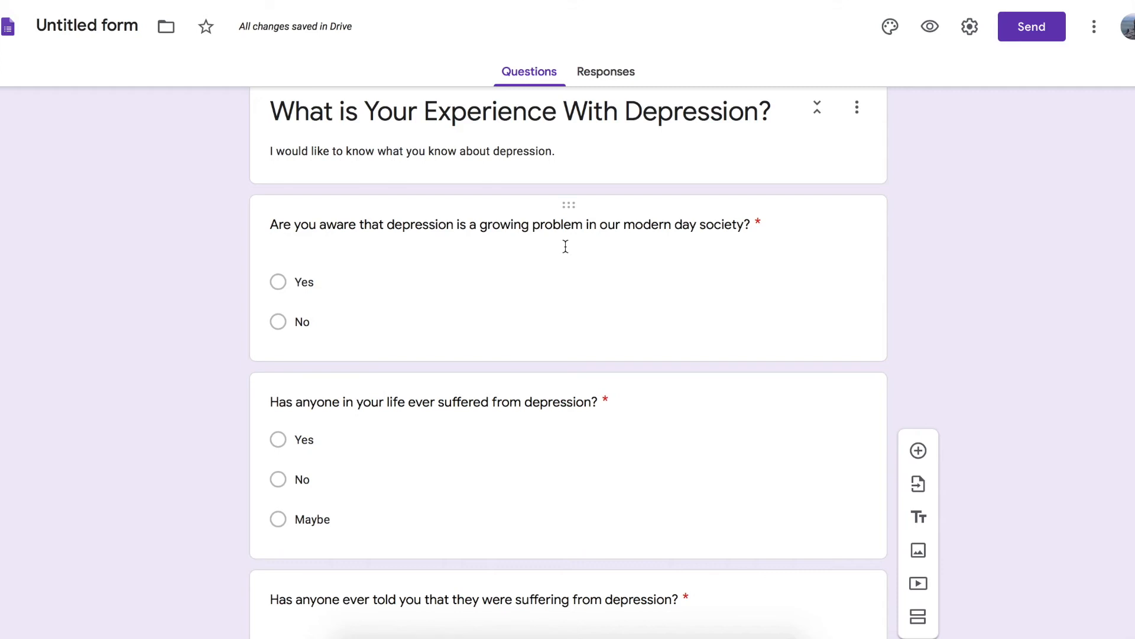
{"action": "left_click", "coordinate": [477, 308]}
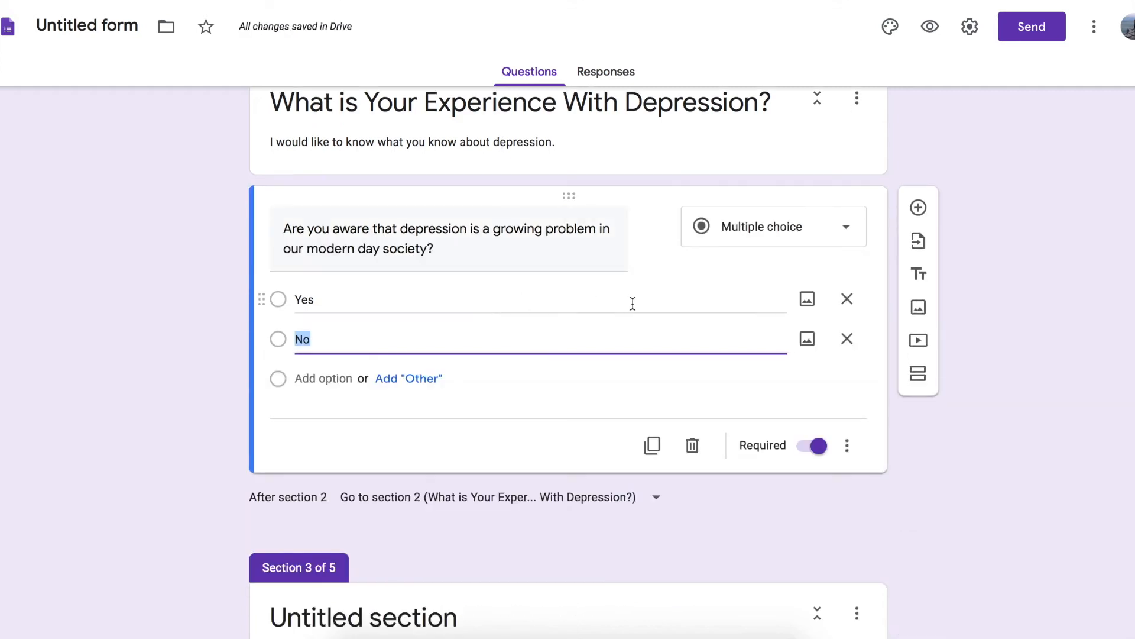
{"action": "left_click", "coordinate": [848, 445]}
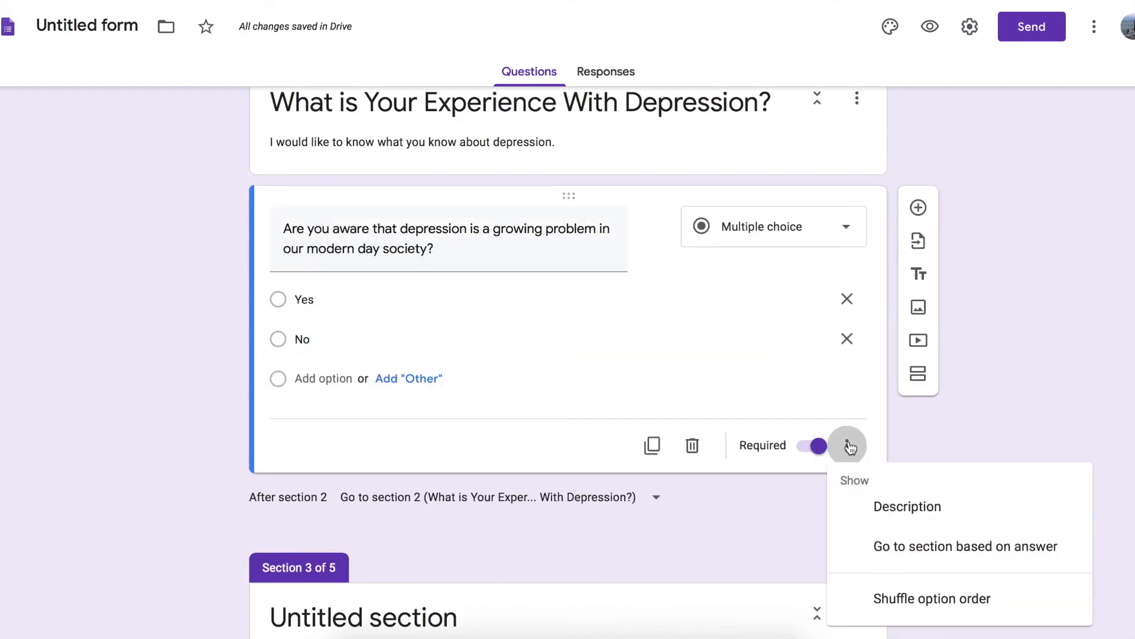
{"action": "left_click", "coordinate": [865, 551]}
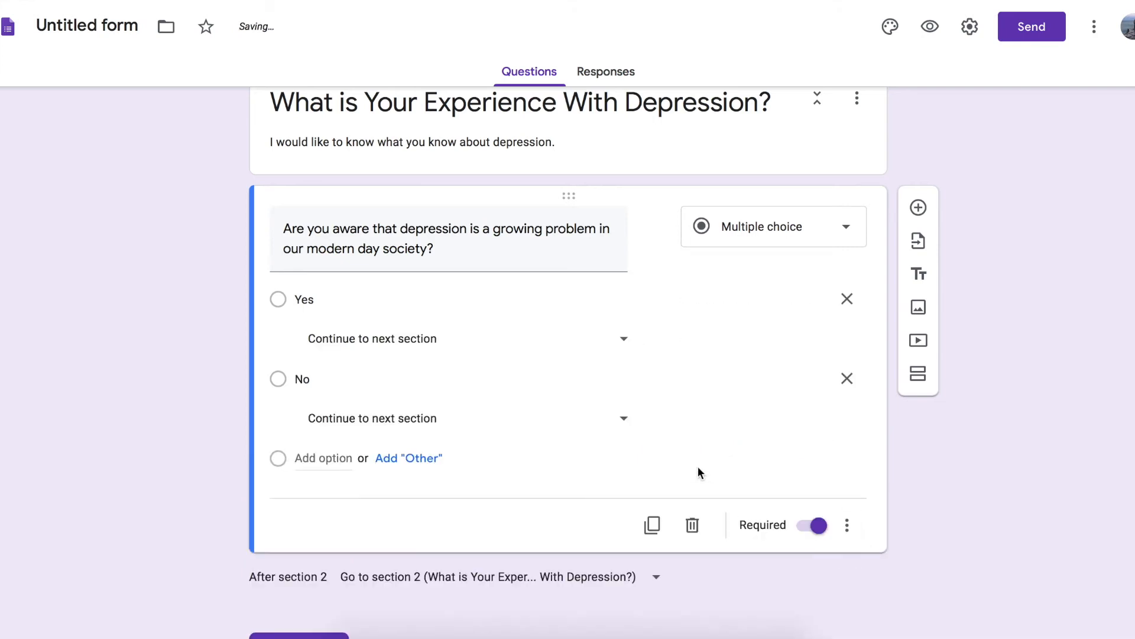
Try section 5 and section 2 as the destination for the Yes answer of the growing-problem question
{"action": "left_click", "coordinate": [623, 340]}
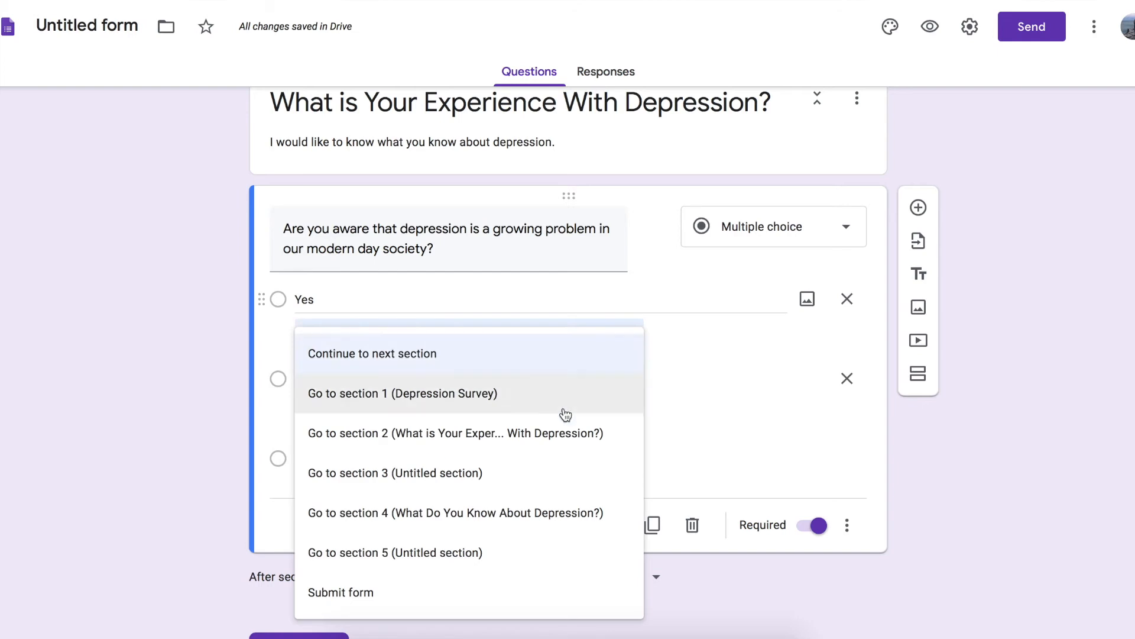
{"action": "left_click", "coordinate": [554, 553]}
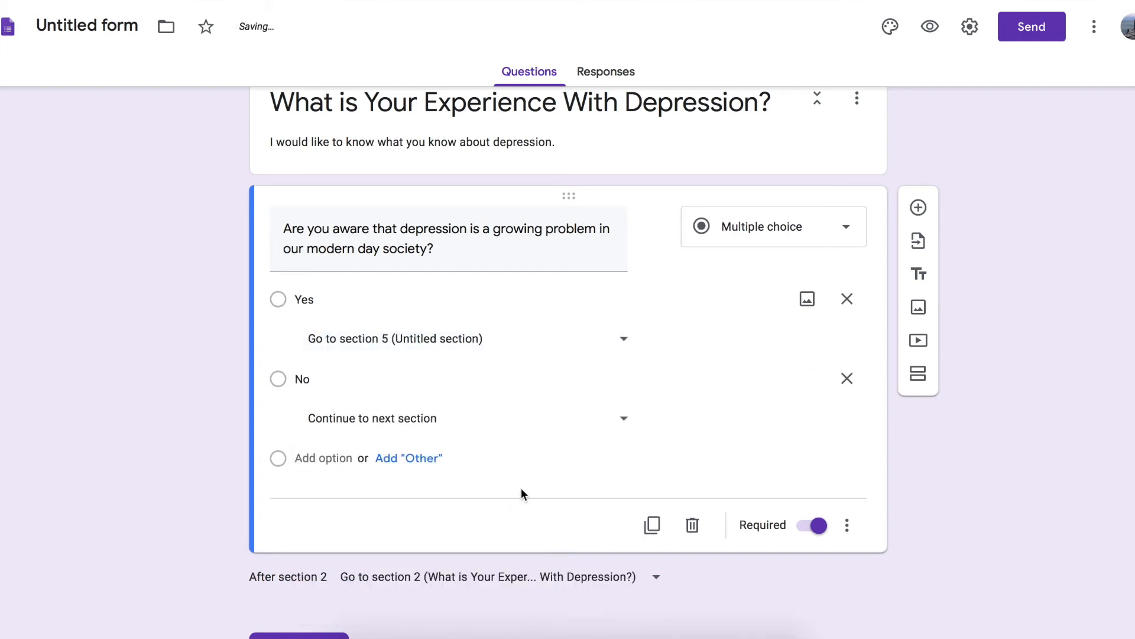
{"action": "left_click", "coordinate": [627, 341]}
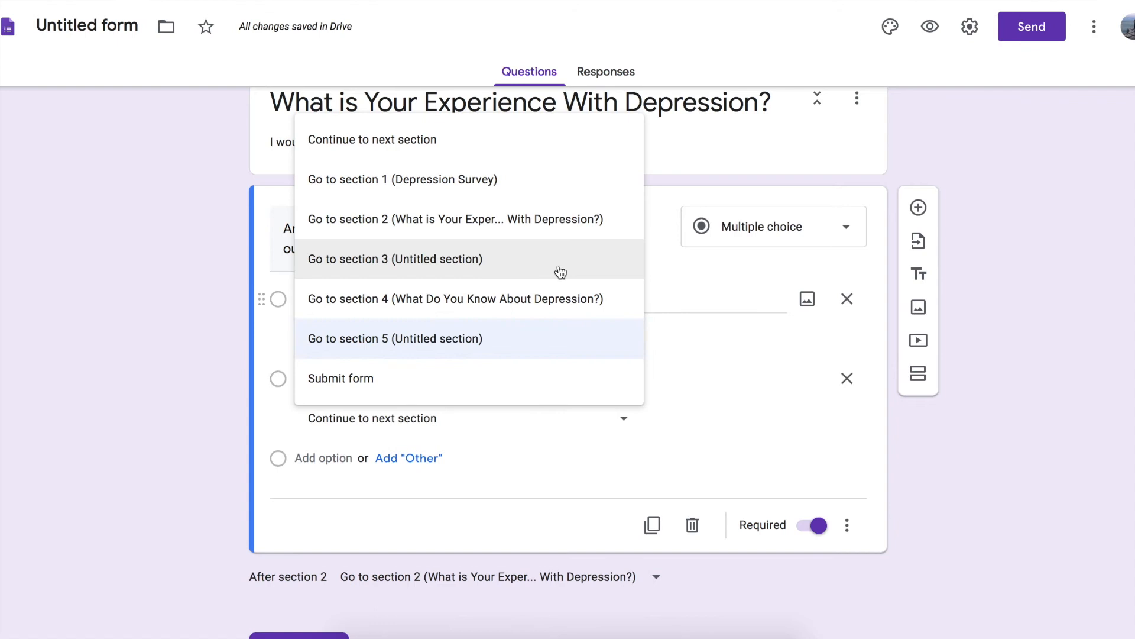
{"action": "left_click", "coordinate": [547, 231]}
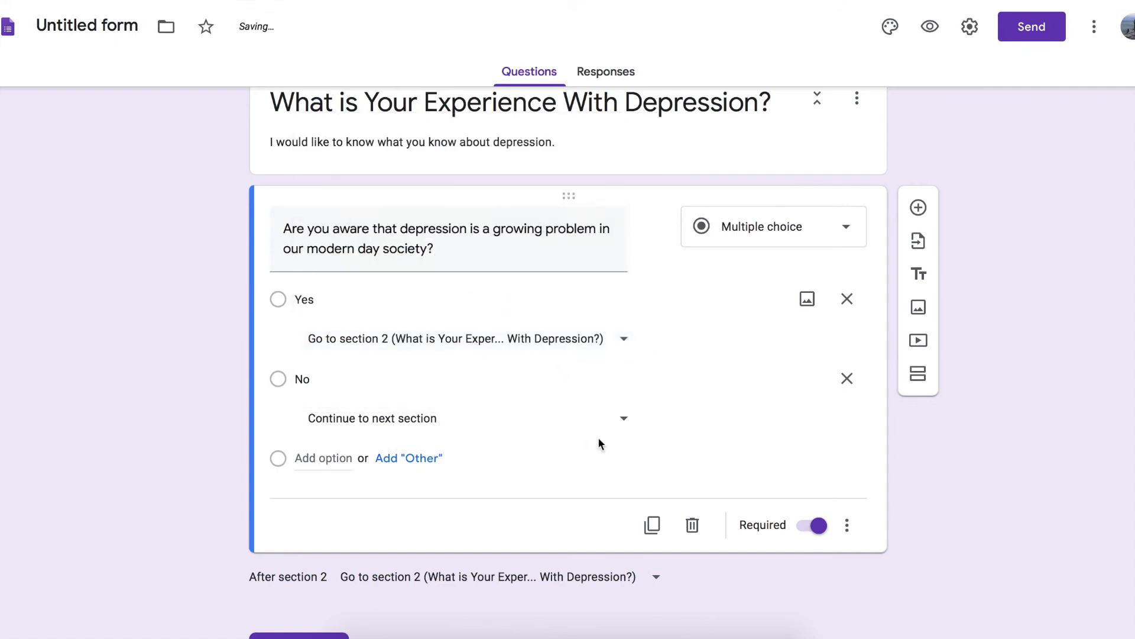
Check the available section destinations for the No answer, and turn off the question's answer-based section routing
{"action": "left_click", "coordinate": [624, 419]}
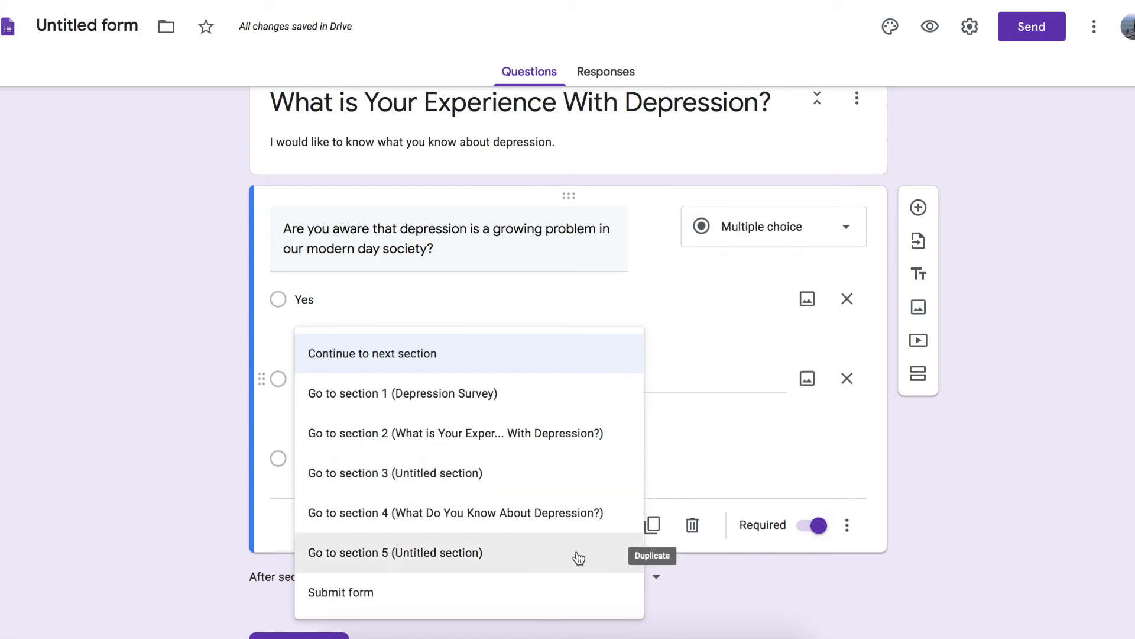
{"action": "left_click", "coordinate": [950, 546]}
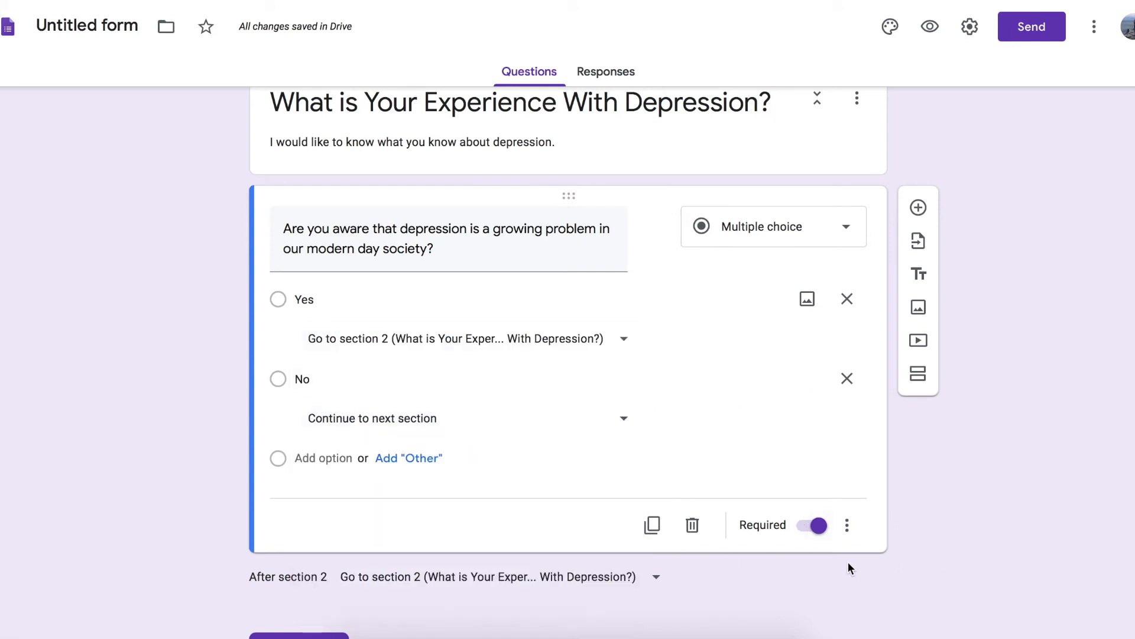
{"action": "left_click", "coordinate": [847, 525]}
{"action": "left_click", "coordinate": [885, 548]}
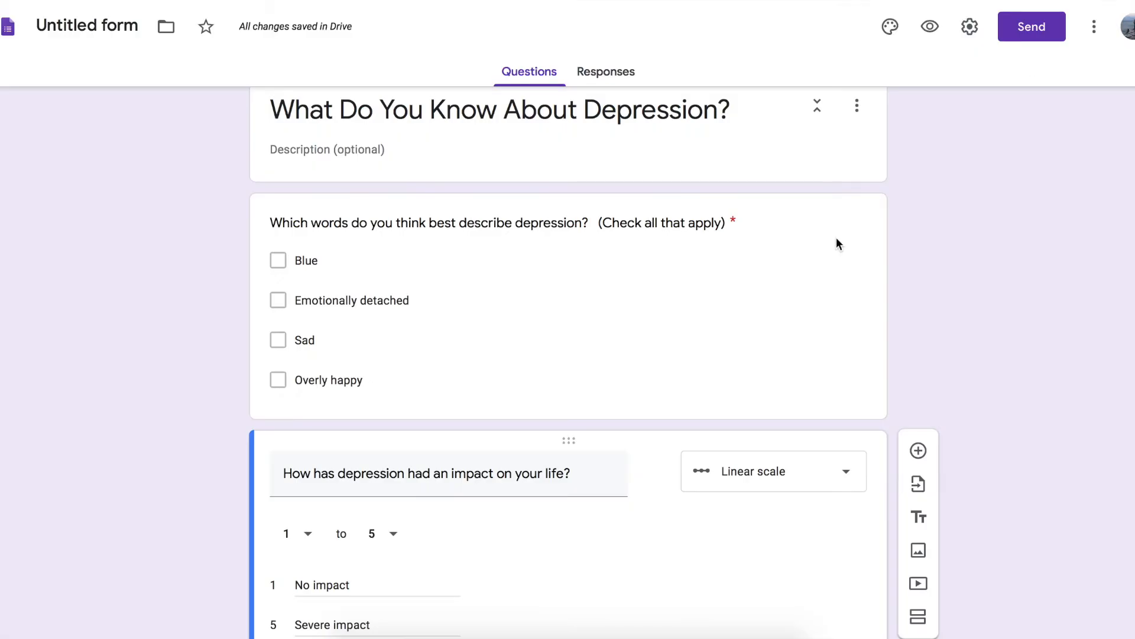
Add the tick box grid question "Please check what you believe your response would be in each of the following situations:" after the impact question
{"action": "scroll", "coordinate": [654, 532], "scroll_direction": "down", "scroll_amount": 3}
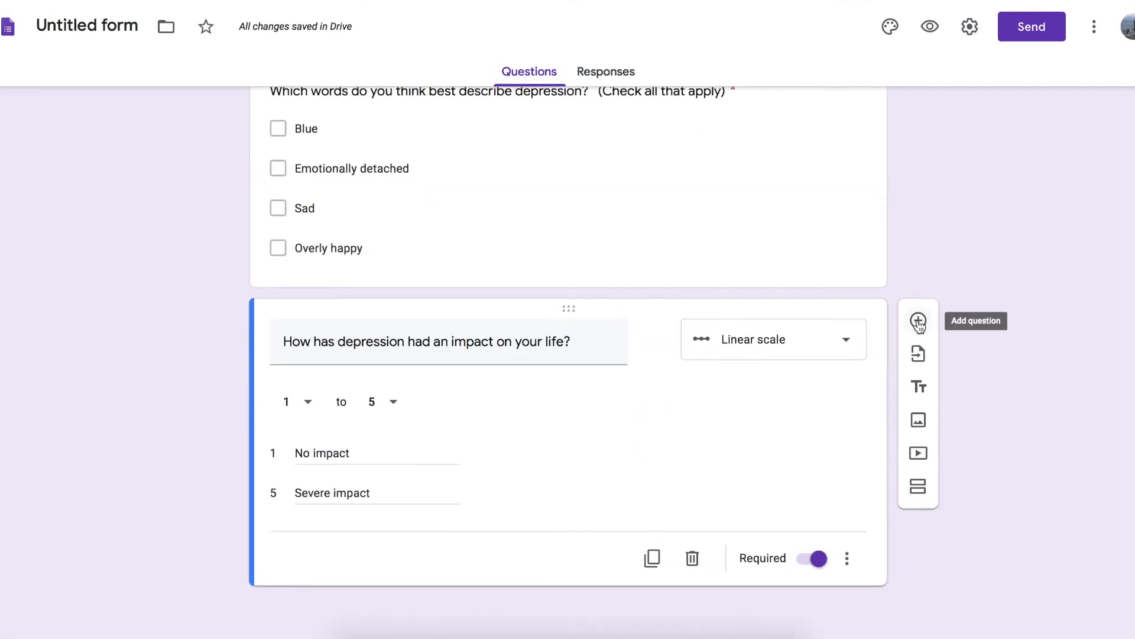
{"action": "left_click", "coordinate": [919, 310]}
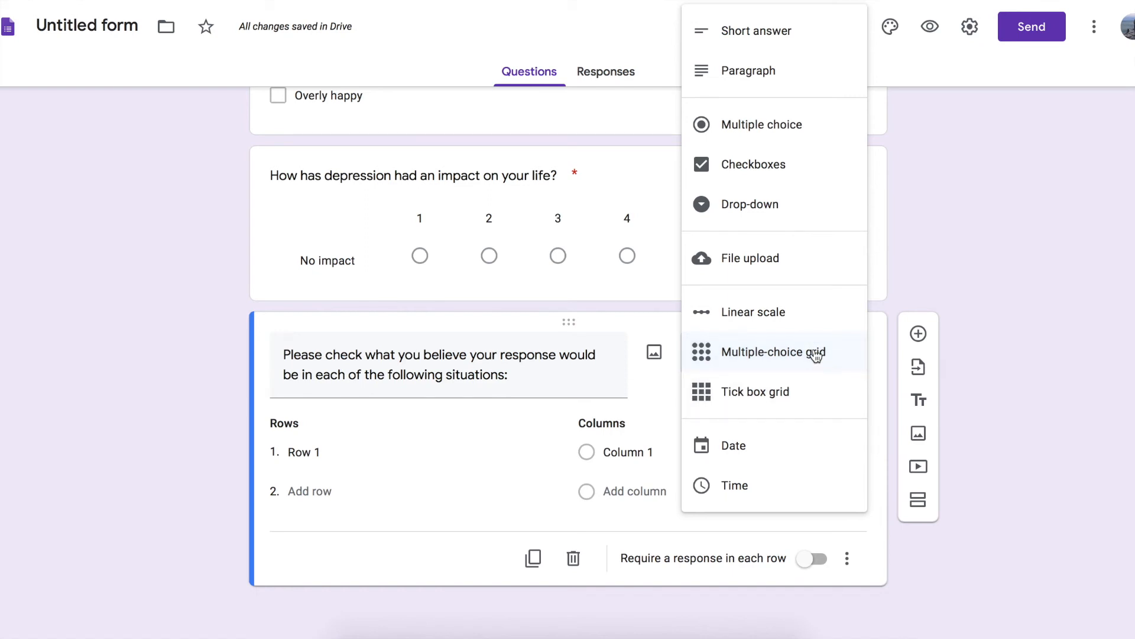
{"action": "left_click", "coordinate": [803, 391]}
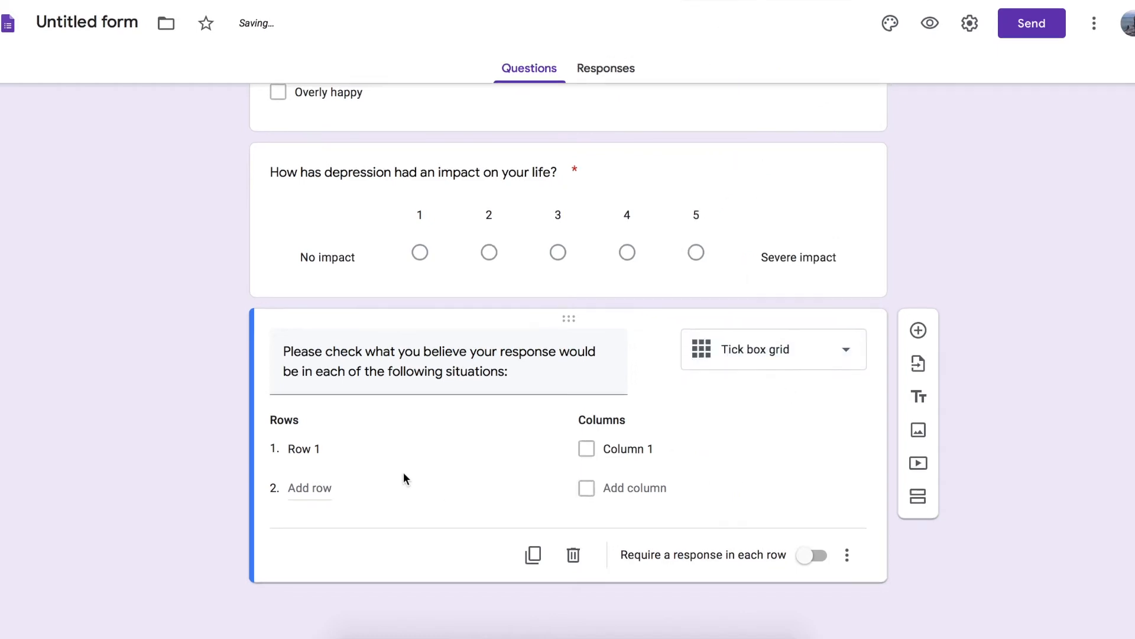
Label the grid's first row "Someone you care about told you they were suffering from depression"
{"action": "left_click", "coordinate": [306, 446]}
{"action": "type", "text": "Someone"}
{"action": "key", "text": "BackSpace"}
{"action": "key", "text": "BackSpace"}
{"action": "type", "text": "eone you ca"}
{"action": "type", "text": "re about told you "}
{"action": "type", "text": "they were suffering"}
{"action": "type", "text": " from depression"}
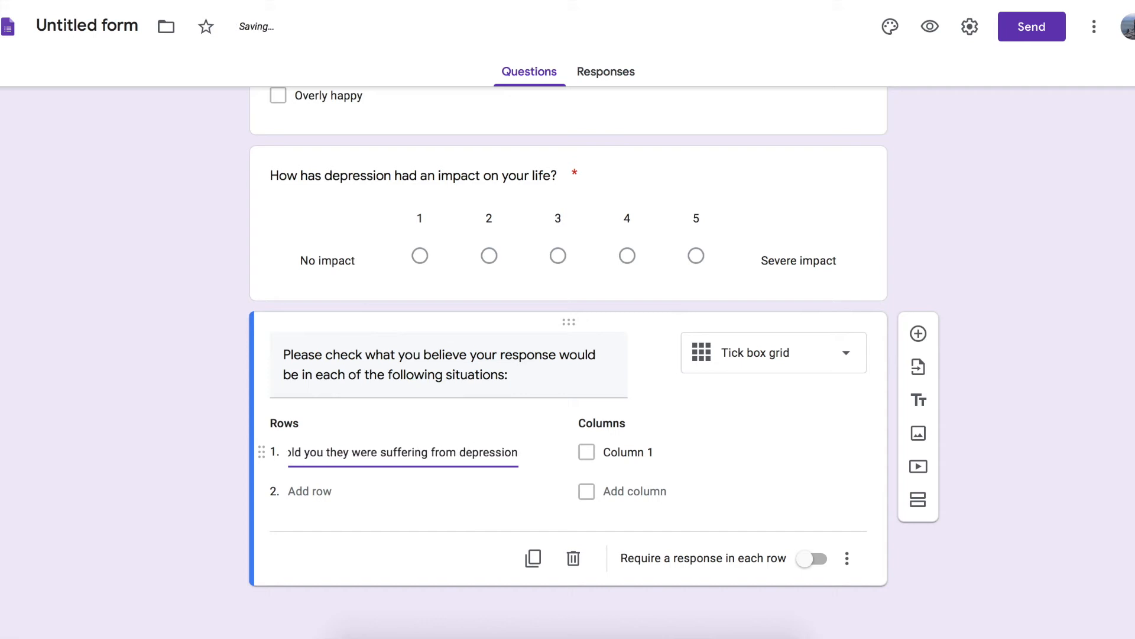
Add a second grid row labelled "Someone became angry or violent with you, and you did not know they were suffering from depression"
{"action": "key", "text": "Return"}
{"action": "type", "text": "Soe"}
{"action": "type", "text": "eone"}
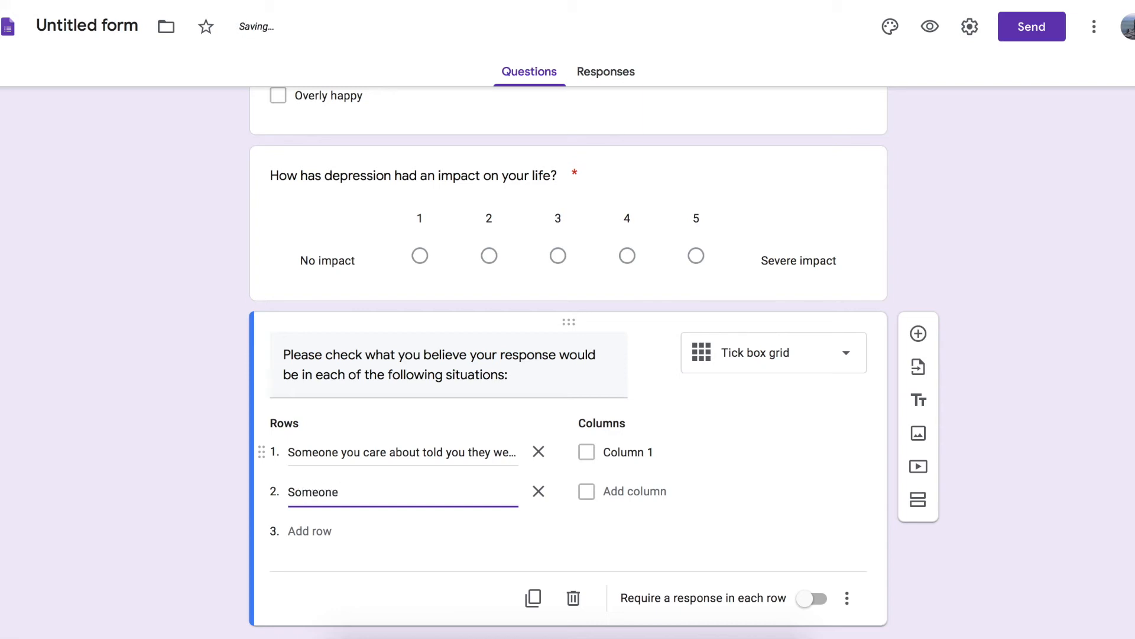
{"action": "type", "text": " beca"}
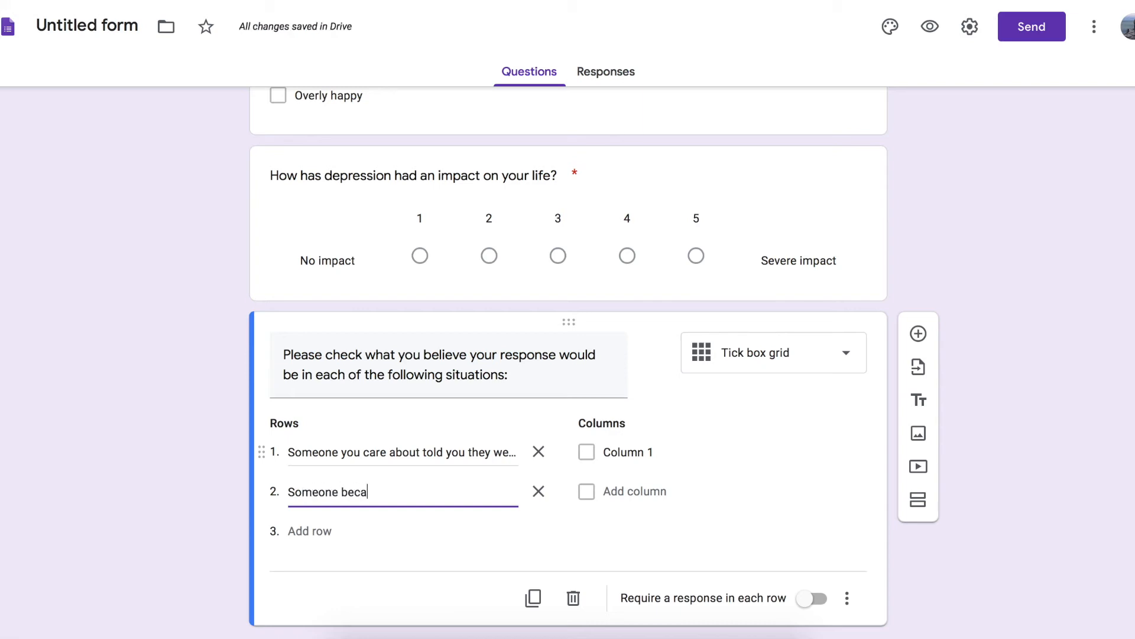
{"action": "type", "text": "me angry "}
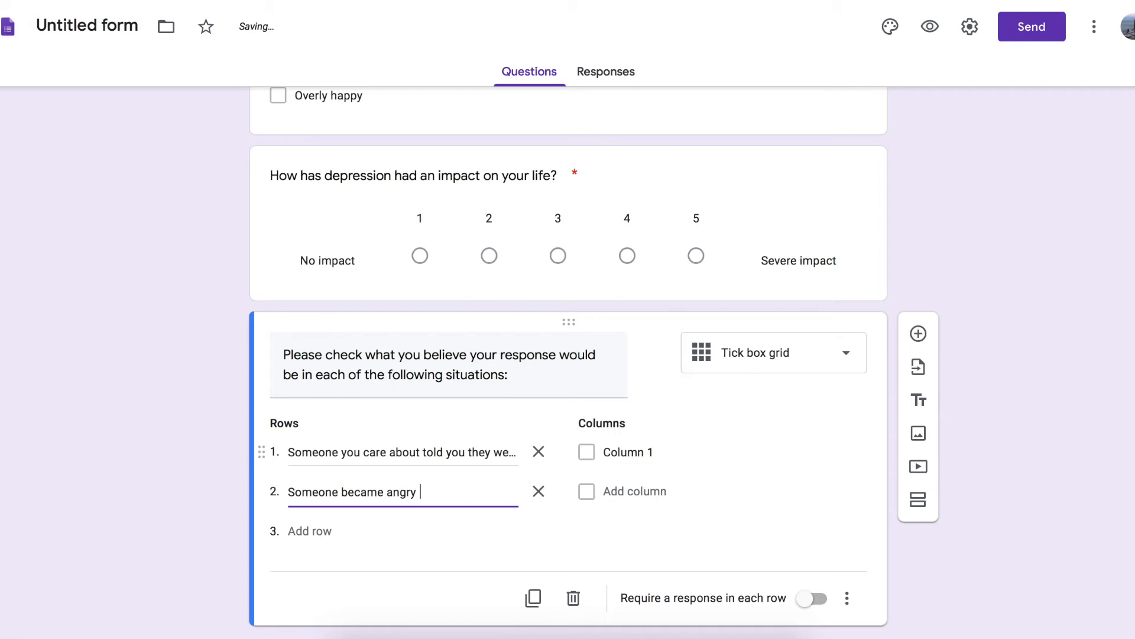
{"action": "type", "text": "or violent f"}
{"action": "key", "text": "BackSpace"}
{"action": "type", "text": "with you, and they"}
{"action": "key", "text": "BackSpace"}
{"action": "key", "text": "BackSpace"}
{"action": "key", "text": "BackSpace"}
{"action": "key", "text": "BackSpace"}
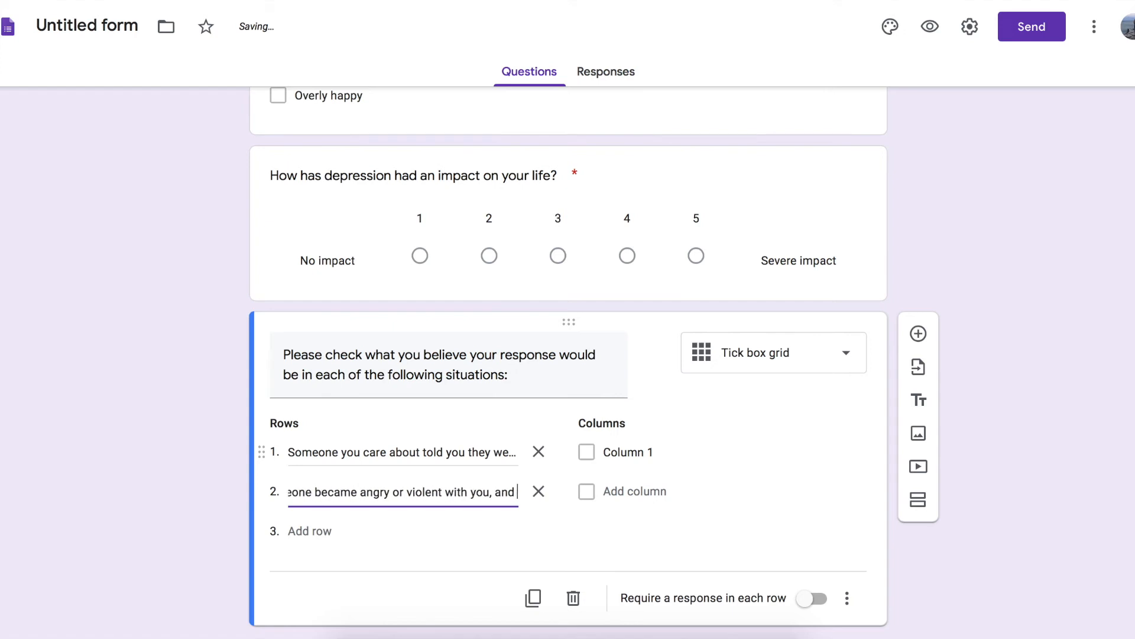
{"action": "type", "text": "you"}
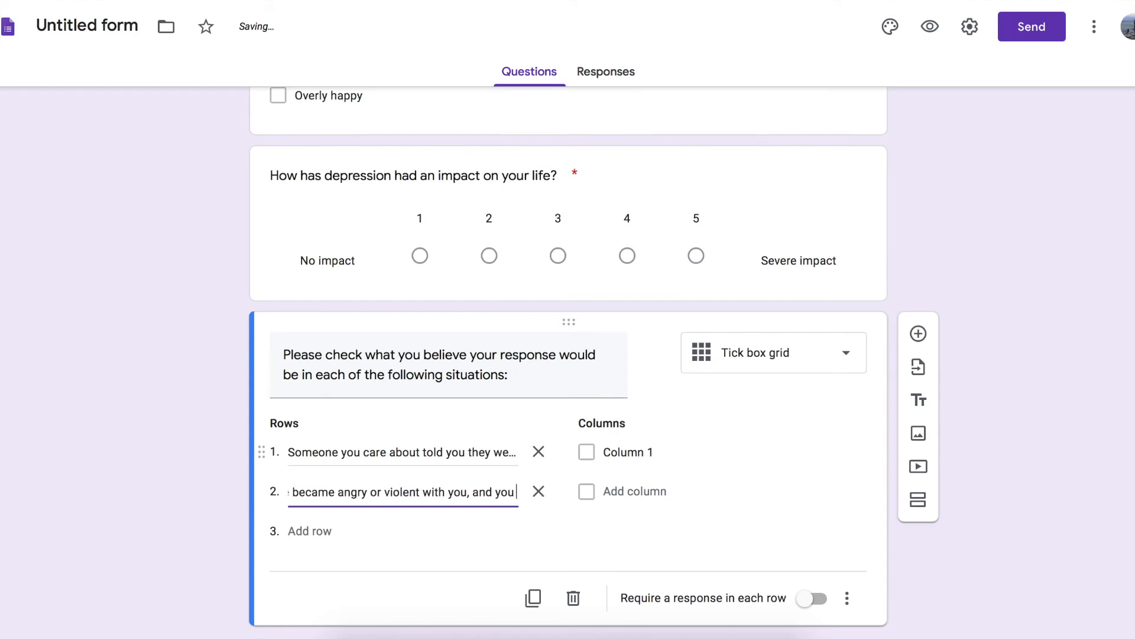
{"action": "type", "text": " did not know"}
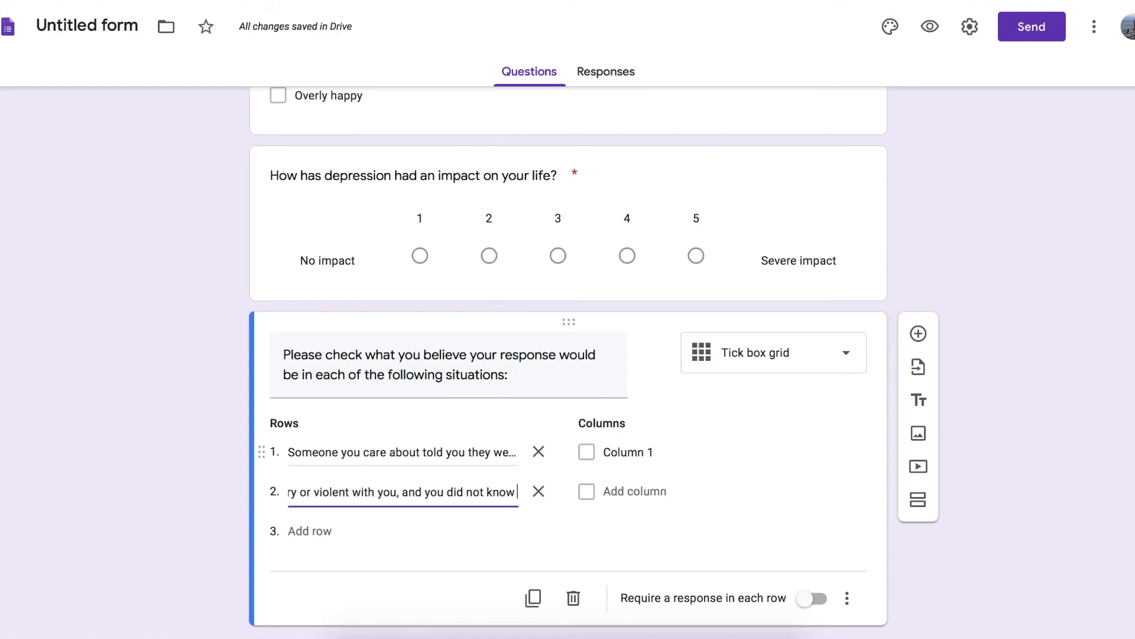
{"action": "type", "text": " they were su"}
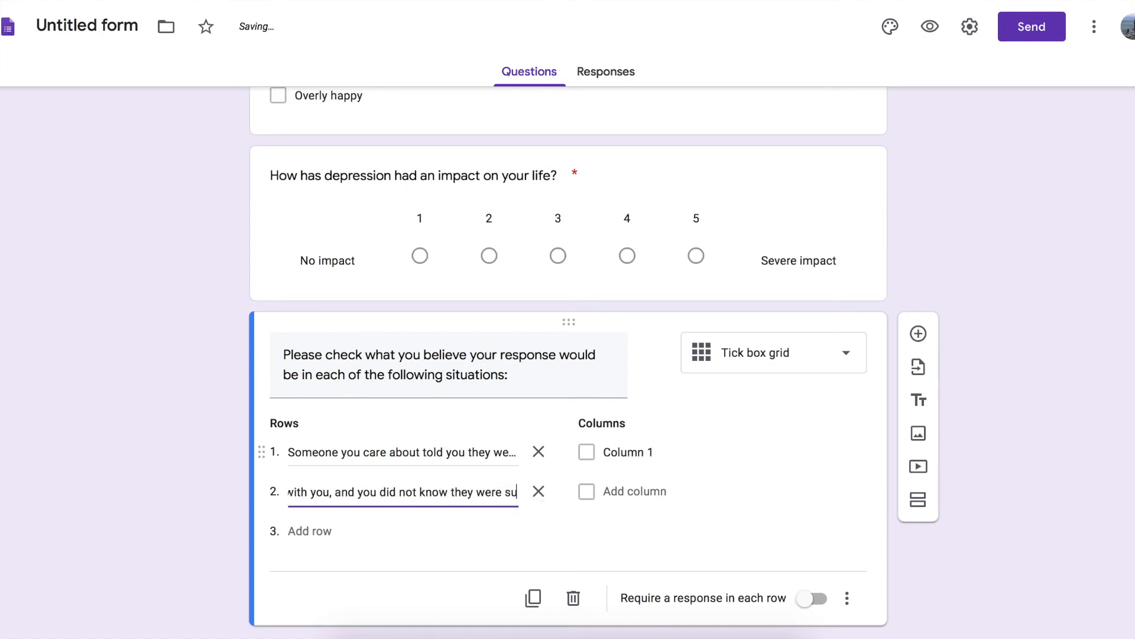
{"action": "type", "text": "ffering from depression"}
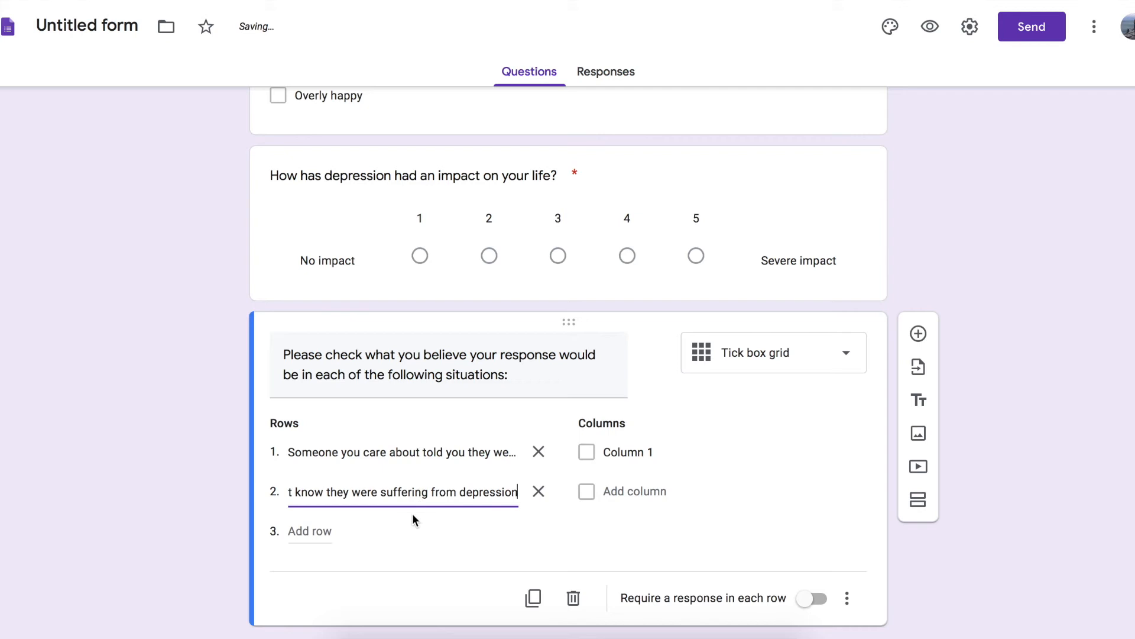
Label the grid's columns "I would be compassionate" and "I would be scared", and require a response in each row
{"action": "left_click", "coordinate": [611, 452]}
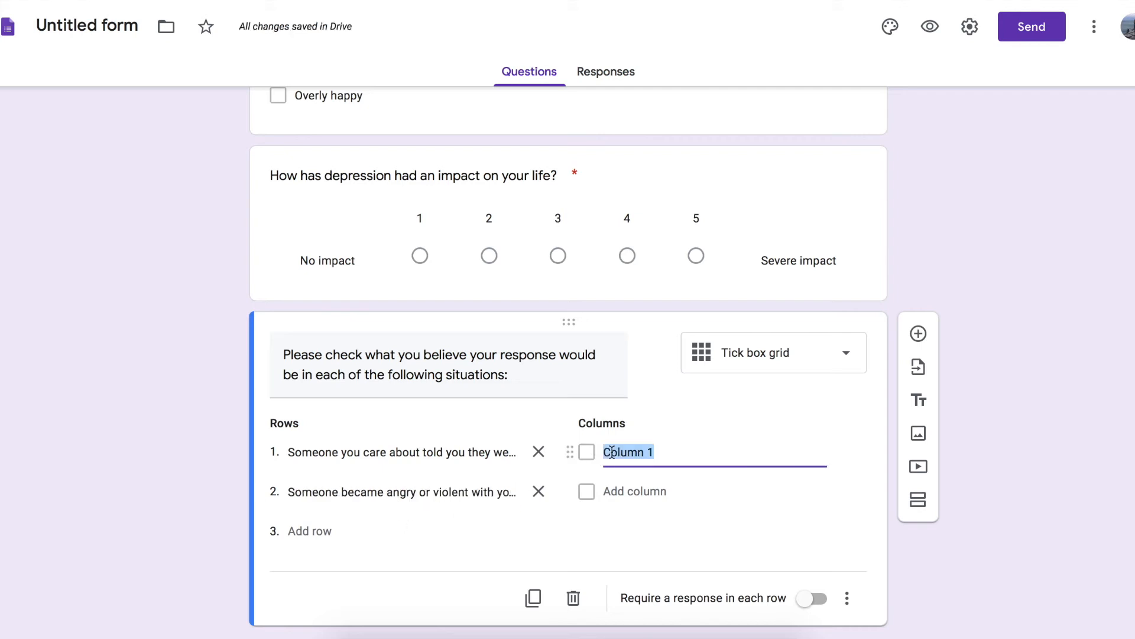
{"action": "type", "text": "I would be com"}
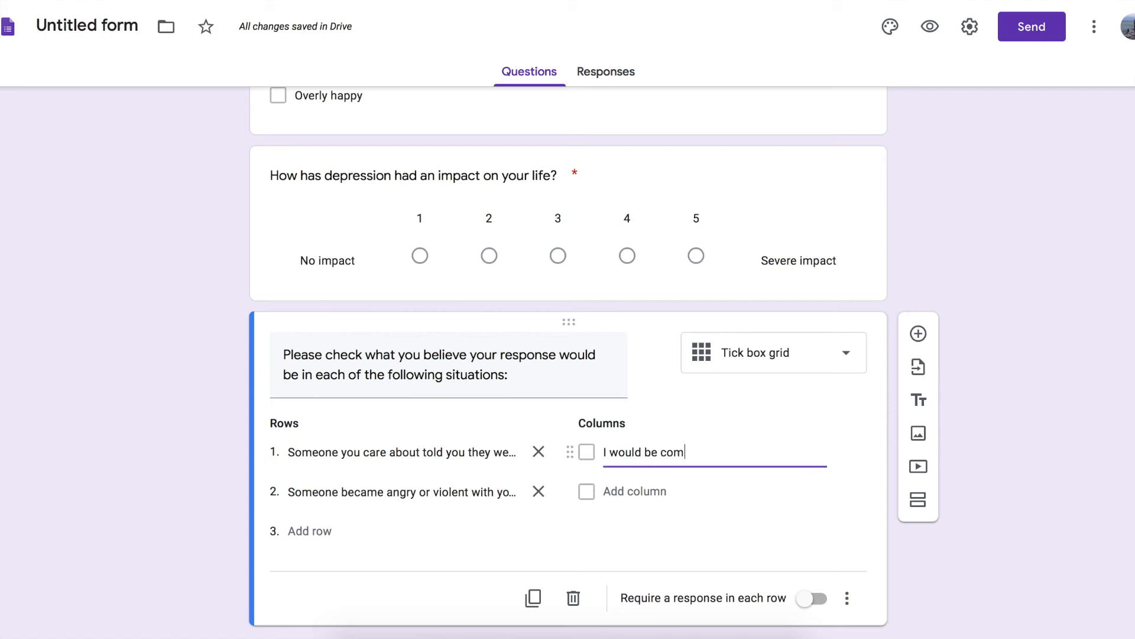
{"action": "type", "text": "passionate"}
{"action": "key", "text": "Return"}
{"action": "type", "text": "I would be scared"}
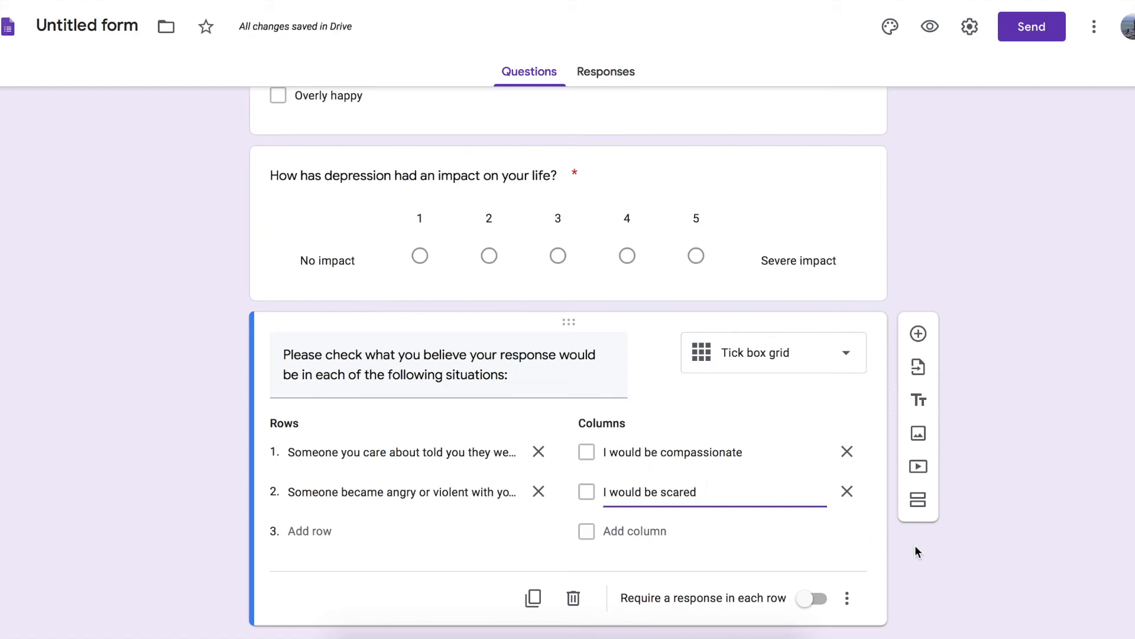
{"action": "left_click", "coordinate": [815, 598]}
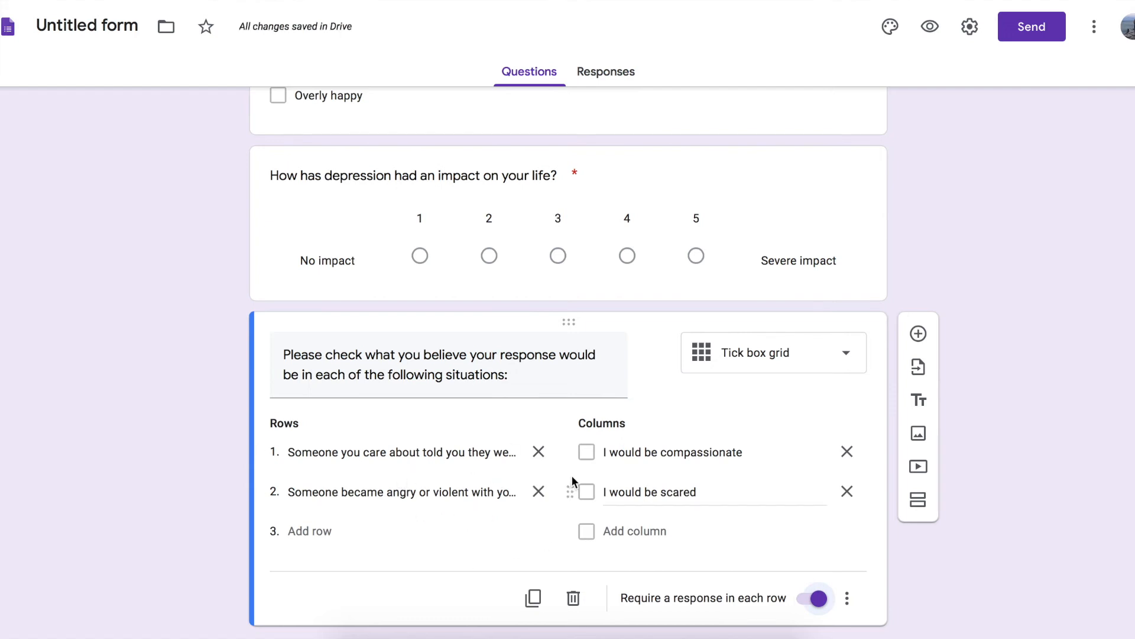
Preview the survey, answer Yes to all three questions in the experience section, and continue to the following section
{"action": "left_click", "coordinate": [930, 29]}
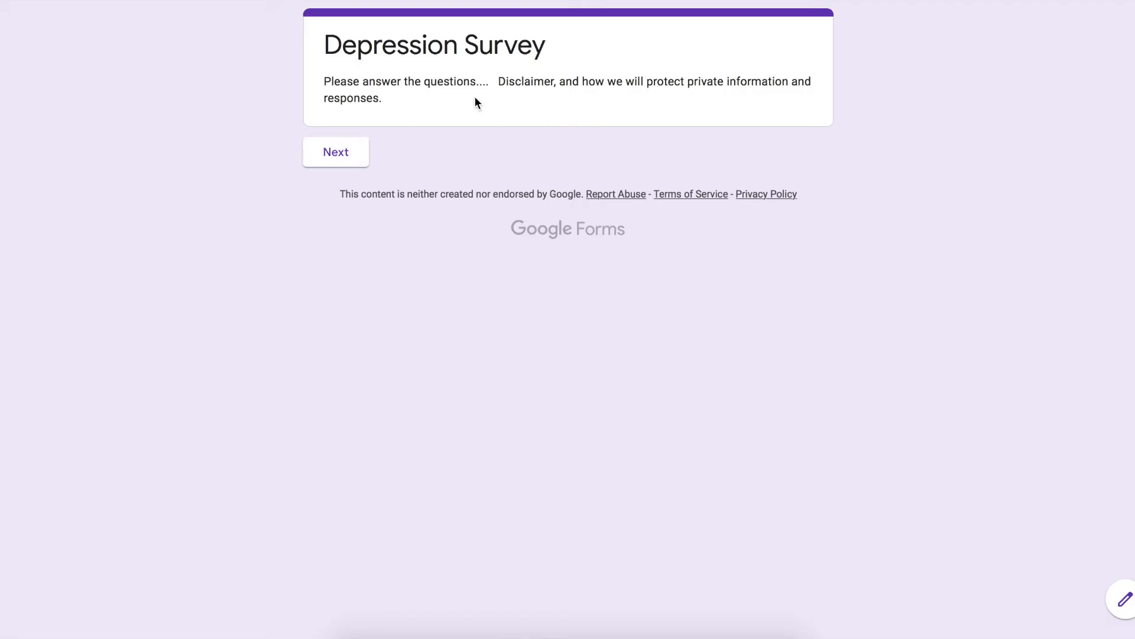
{"action": "left_click", "coordinate": [353, 150]}
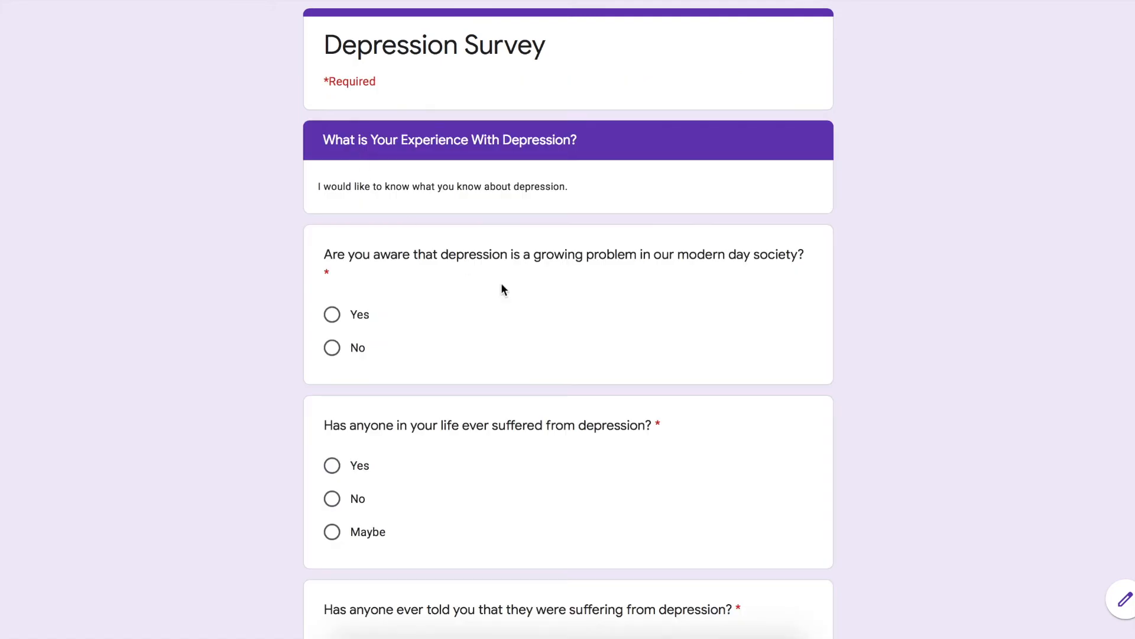
{"action": "left_click", "coordinate": [332, 317]}
{"action": "scroll", "coordinate": [451, 315], "scroll_direction": "down", "scroll_amount": 3}
{"action": "left_click", "coordinate": [340, 249]}
{"action": "left_click", "coordinate": [333, 431]}
{"action": "left_click", "coordinate": [422, 527]}
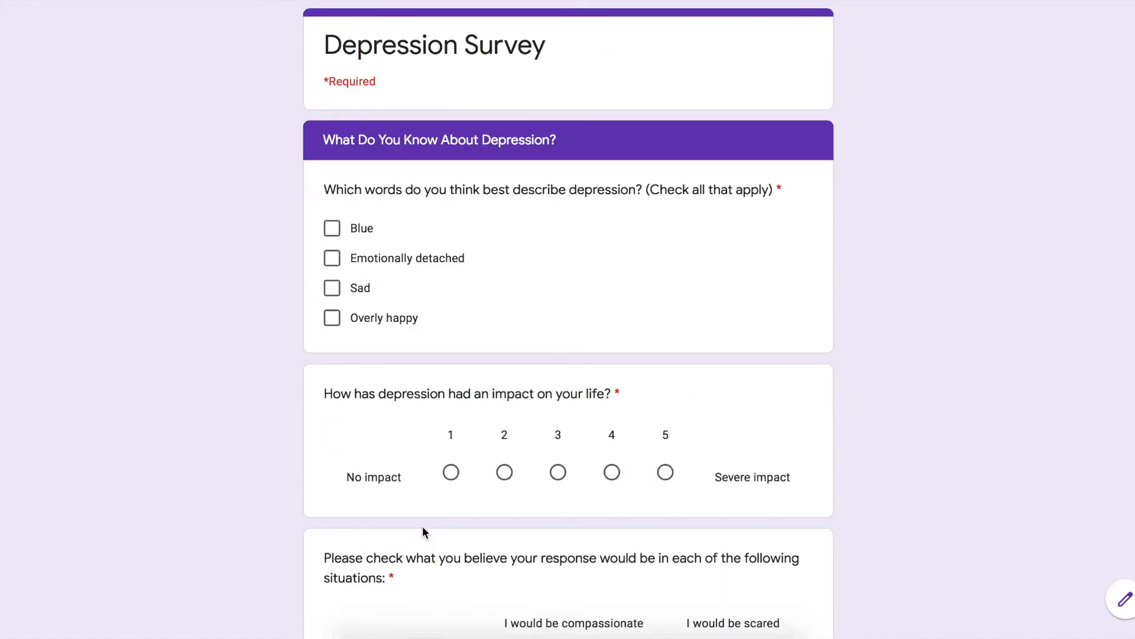
In the previewed knowledge section, tick Blue, Emotionally detached and Overly happy, rate the impact 4, and return to the previous section
{"action": "left_click", "coordinate": [332, 228]}
{"action": "left_click", "coordinate": [331, 258]}
{"action": "left_click", "coordinate": [332, 318]}
{"action": "scroll", "coordinate": [522, 299], "scroll_direction": "down", "scroll_amount": 3}
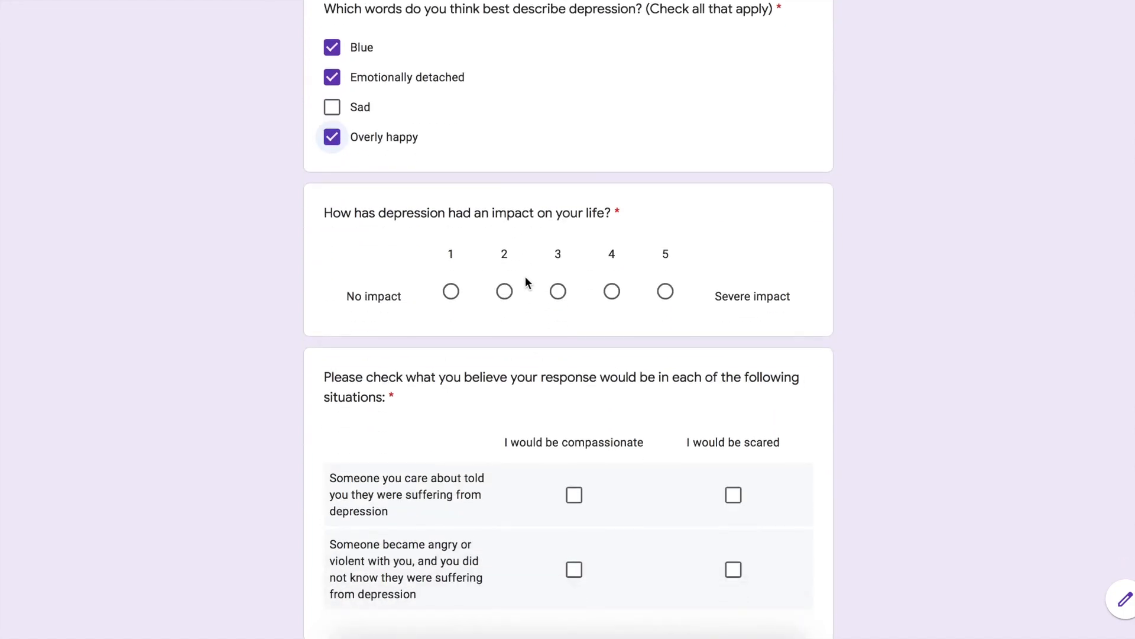
{"action": "left_click", "coordinate": [613, 291]}
{"action": "scroll", "coordinate": [620, 295], "scroll_direction": "down", "scroll_amount": 1}
{"action": "scroll", "coordinate": [621, 299], "scroll_direction": "down", "scroll_amount": 2}
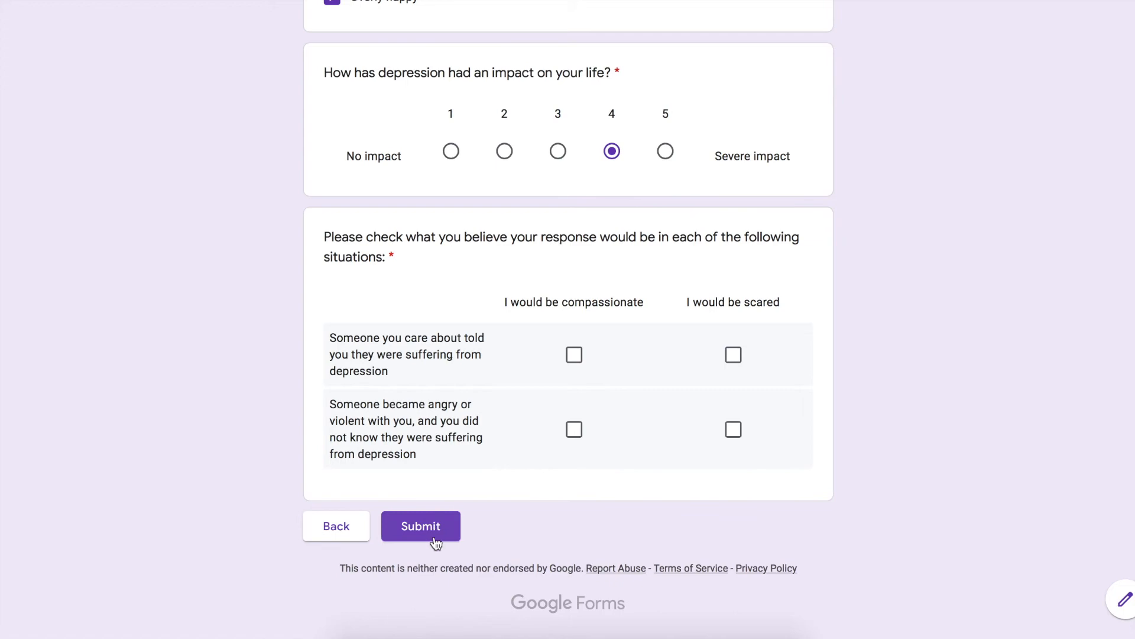
{"action": "left_click", "coordinate": [331, 532]}
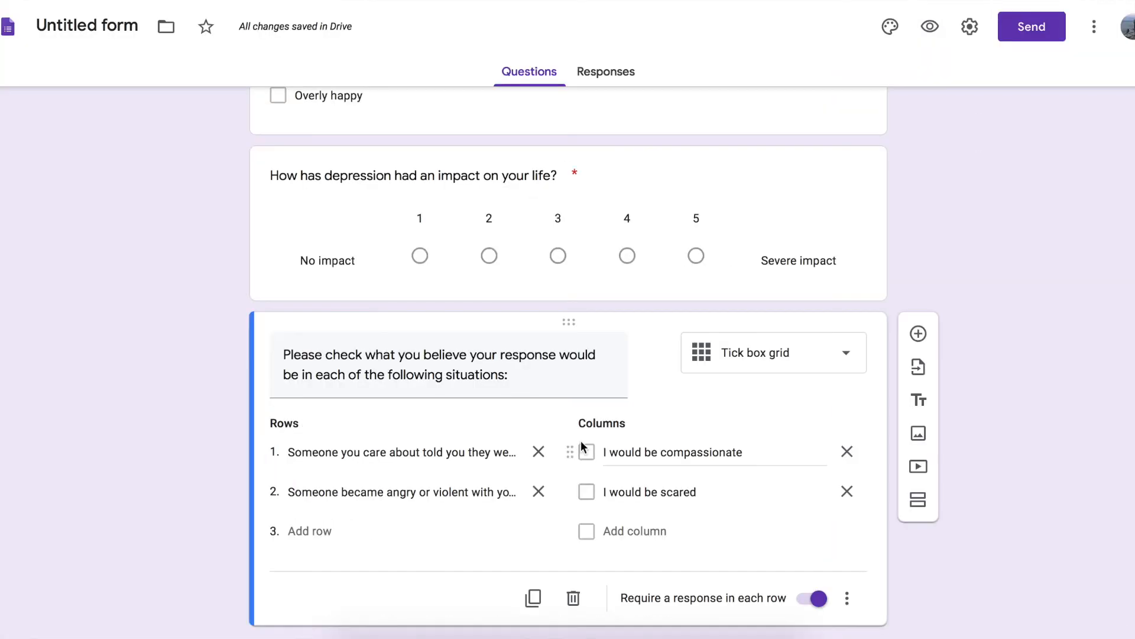
Back in the form editor, add two placeholder columns to the grid, leaving Column 3 with its default label and naming the next "fdsgf"
{"action": "scroll", "coordinate": [586, 462], "scroll_direction": "down", "scroll_amount": 1}
{"action": "left_click", "coordinate": [621, 494]}
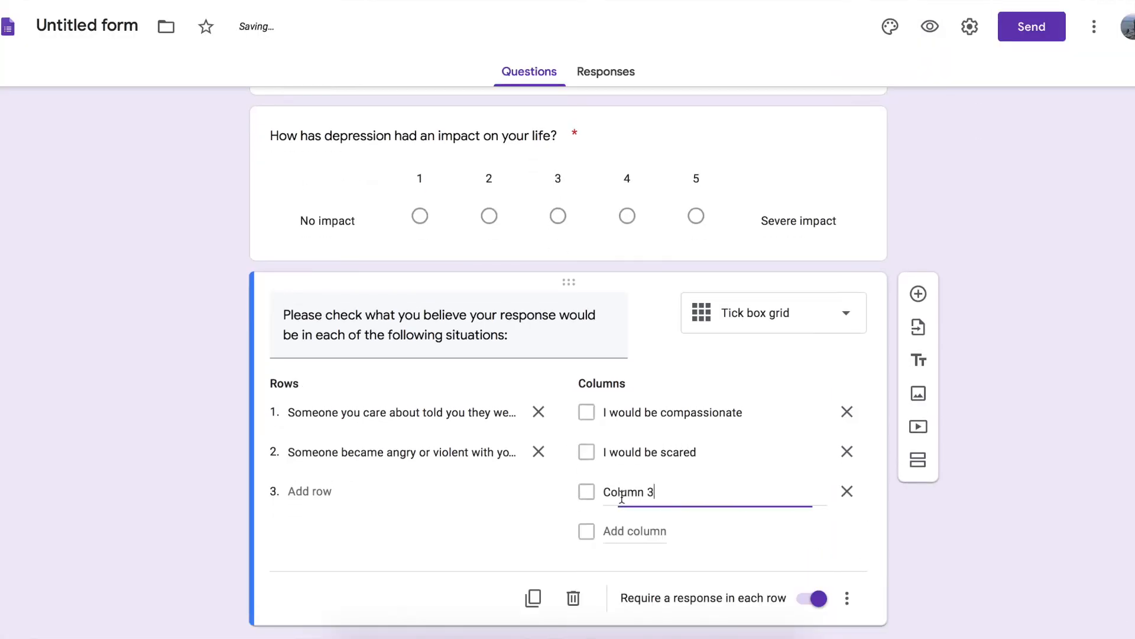
{"action": "type", "text": "Thin"}
{"action": "key", "text": "BackSpace"}
{"action": "key", "text": "BackSpace"}
{"action": "key", "text": "BackSpace"}
{"action": "key", "text": "BackSpace"}
{"action": "key", "text": "Return"}
{"action": "key", "text": "BackSpace"}
{"action": "type", "text": "fdsgf"}
Add Column 5 and Column 6 to the grid with default labels, and delete the surplus seventh column
{"action": "key", "text": "Return"}
{"action": "key", "text": "Return"}
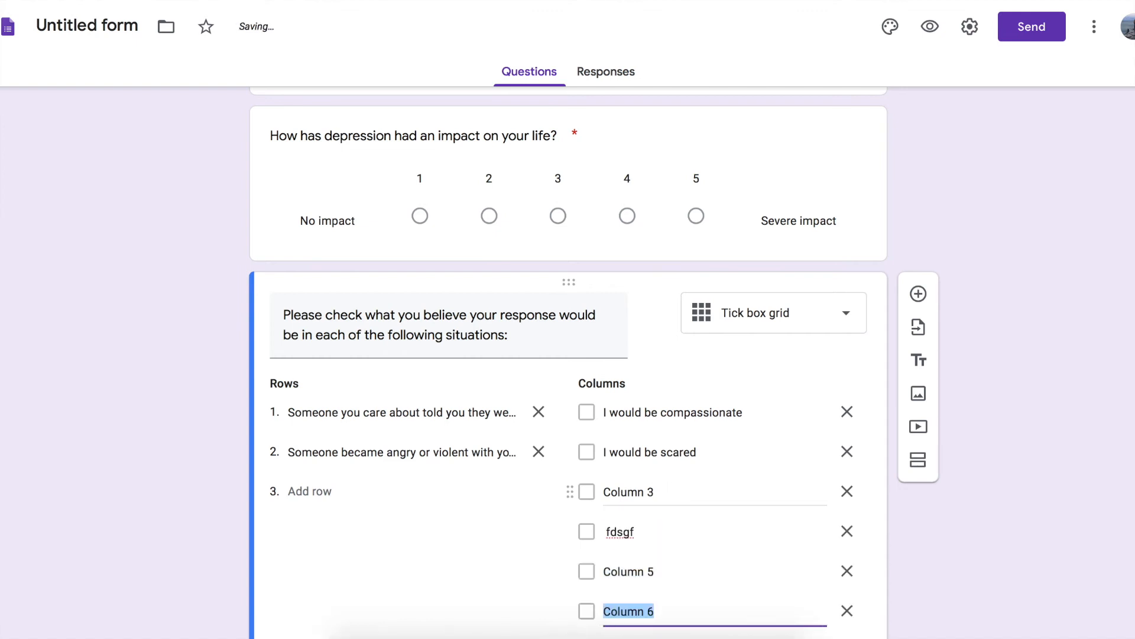
{"action": "key", "text": "Return"}
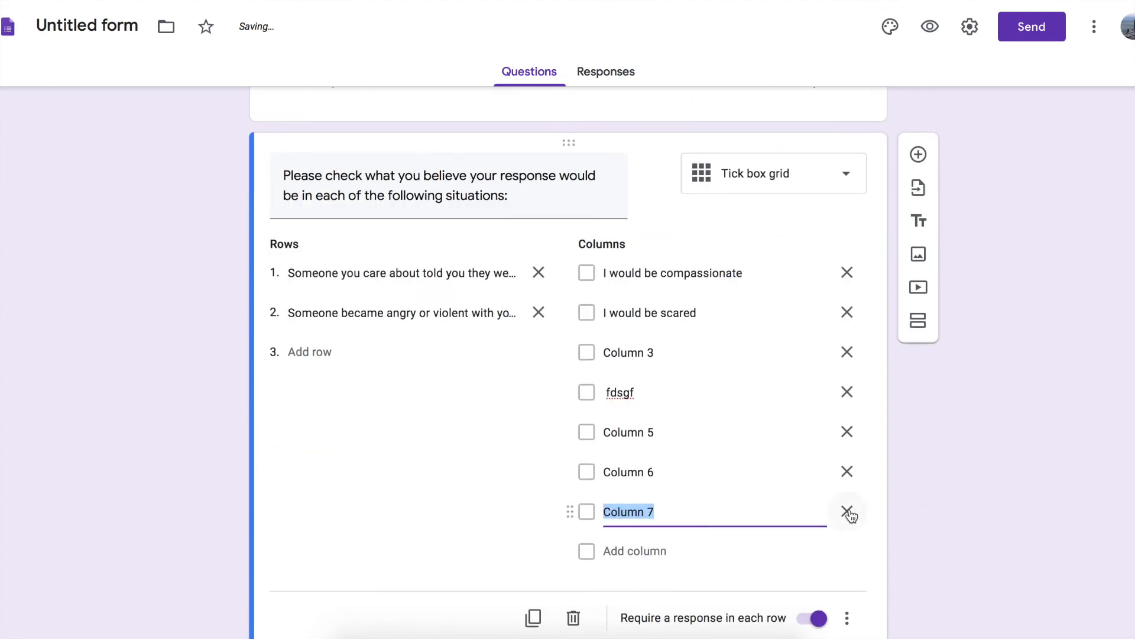
{"action": "left_click", "coordinate": [848, 513]}
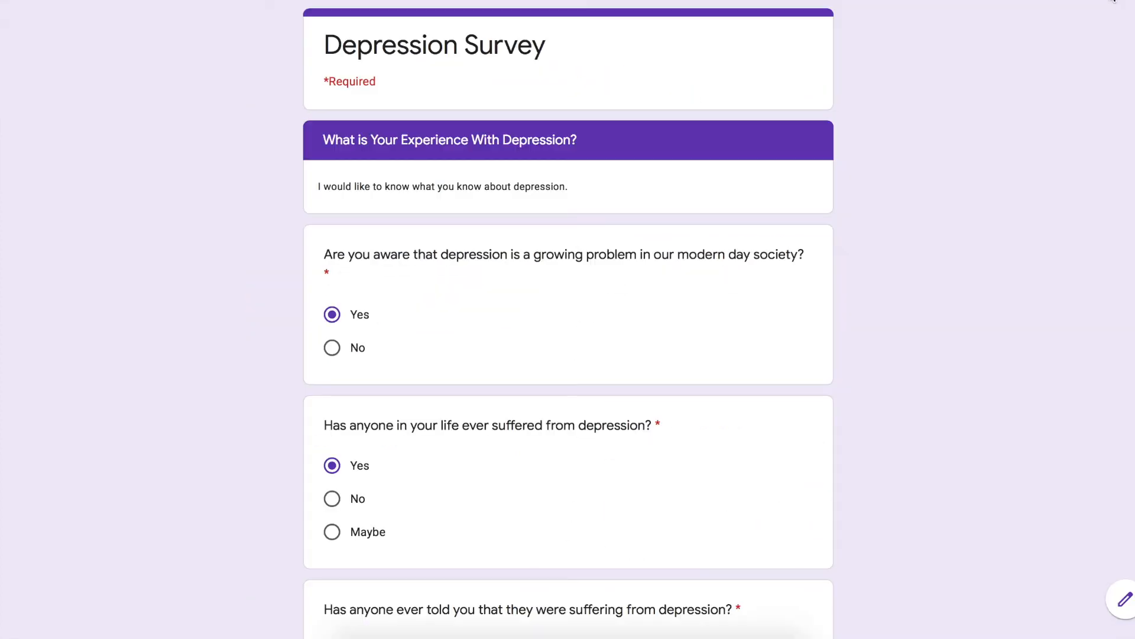
Check in the form preview how the tick box grid displays with its additional columns
{"action": "scroll", "coordinate": [715, 406], "scroll_direction": "down", "scroll_amount": 4}
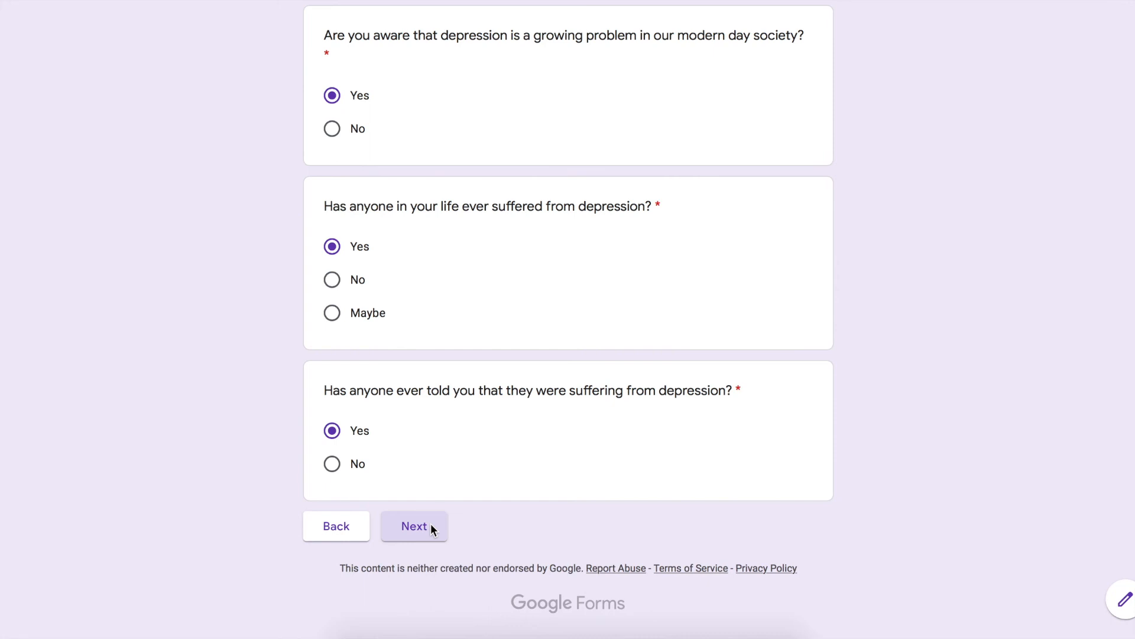
{"action": "left_click", "coordinate": [431, 523]}
{"action": "scroll", "coordinate": [581, 435], "scroll_direction": "down", "scroll_amount": 8}
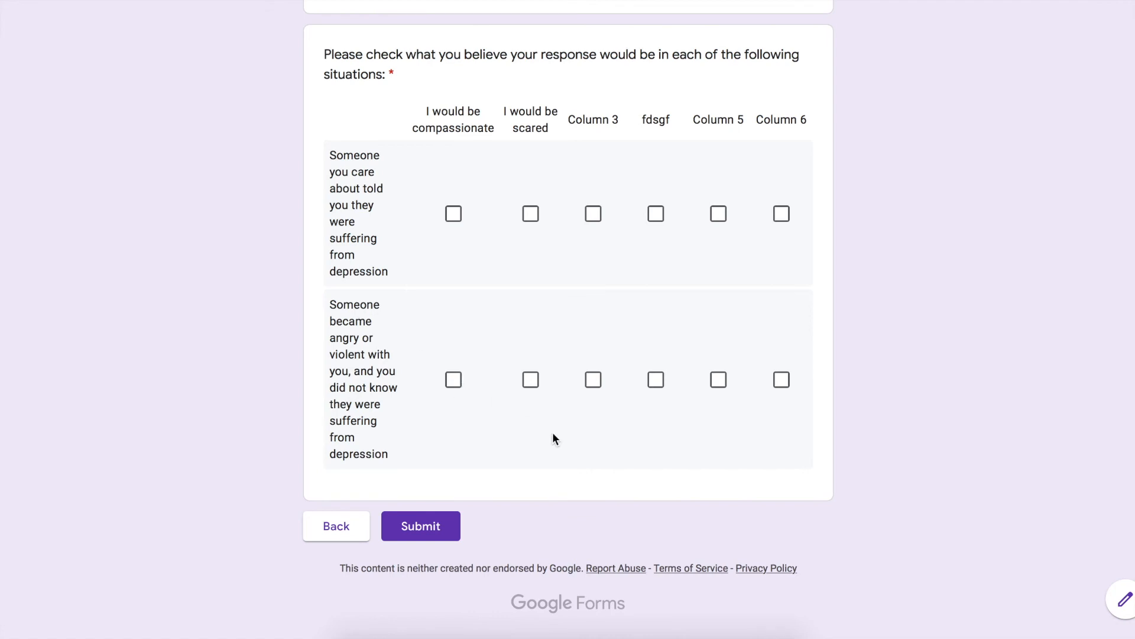
{"action": "scroll", "coordinate": [552, 432], "scroll_direction": "up", "scroll_amount": 3}
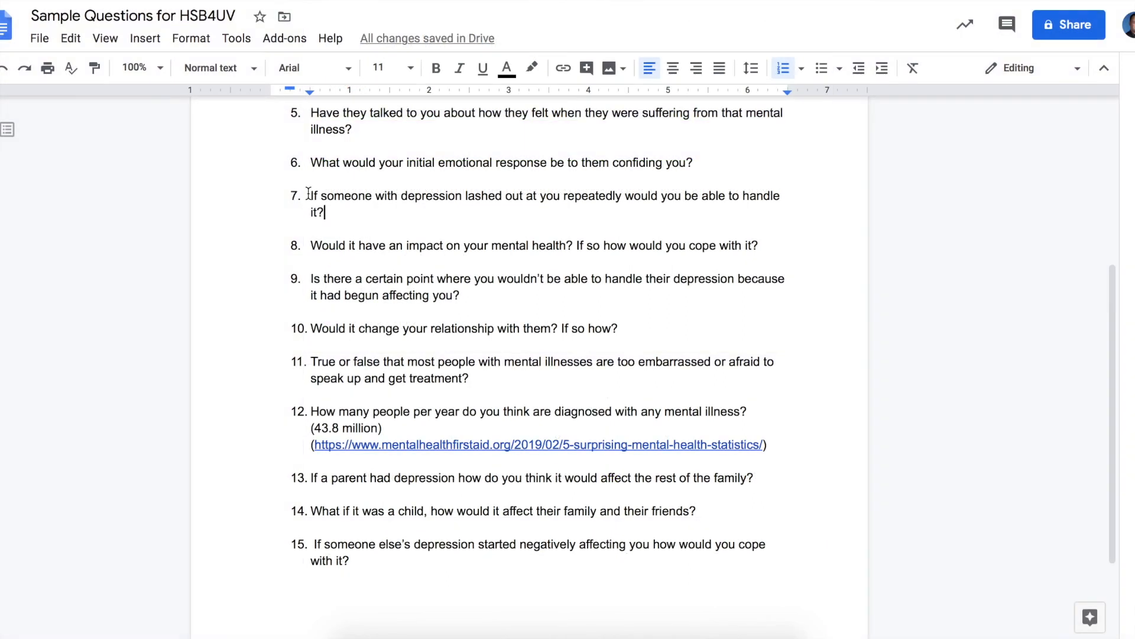
Copy question 7, about someone with depression lashing out repeatedly, from the sample questions document into a new question after the grid
{"action": "triple_click", "coordinate": [328, 212]}
{"action": "key", "text": "ctrl+c"}
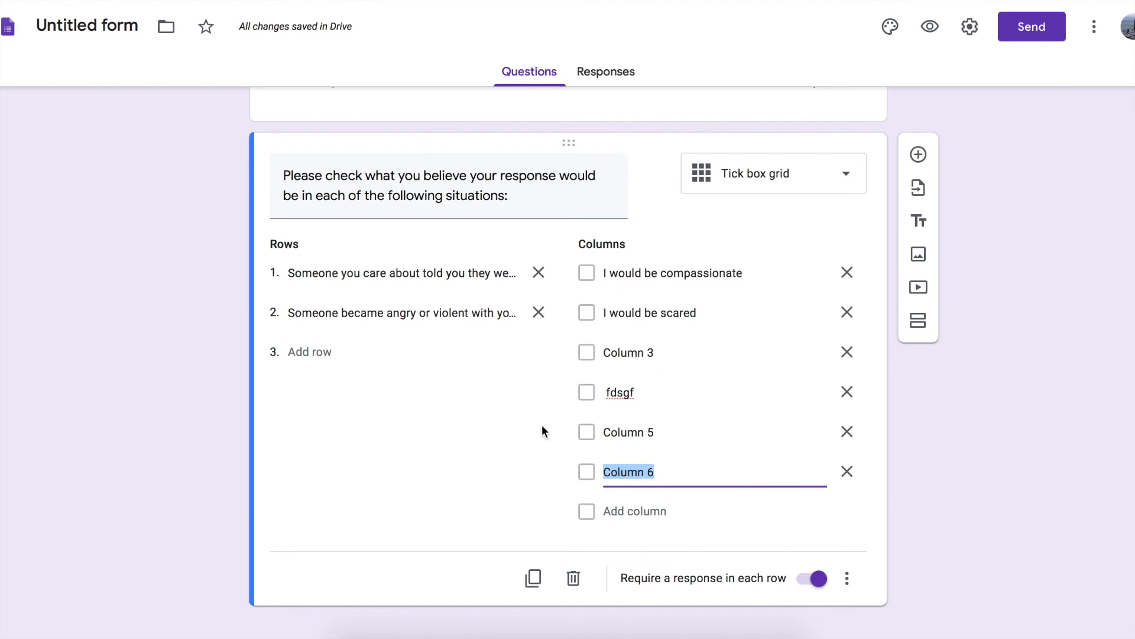
{"action": "scroll", "coordinate": [541, 424], "scroll_direction": "down", "scroll_amount": 1}
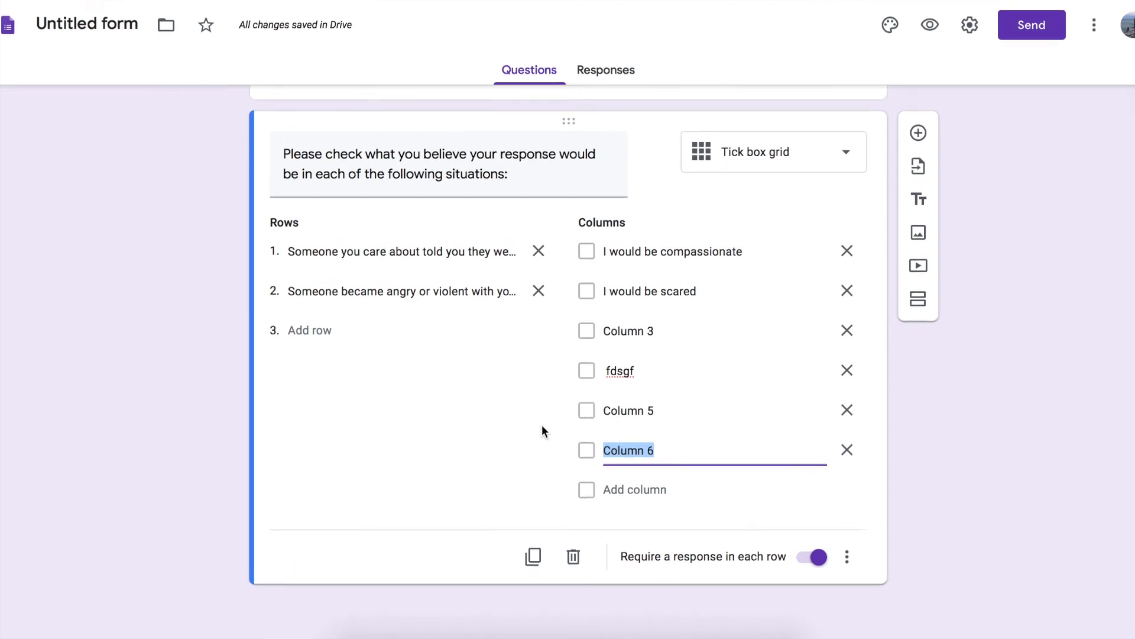
{"action": "left_click", "coordinate": [918, 134]}
{"action": "key", "text": "ctrl+v"}
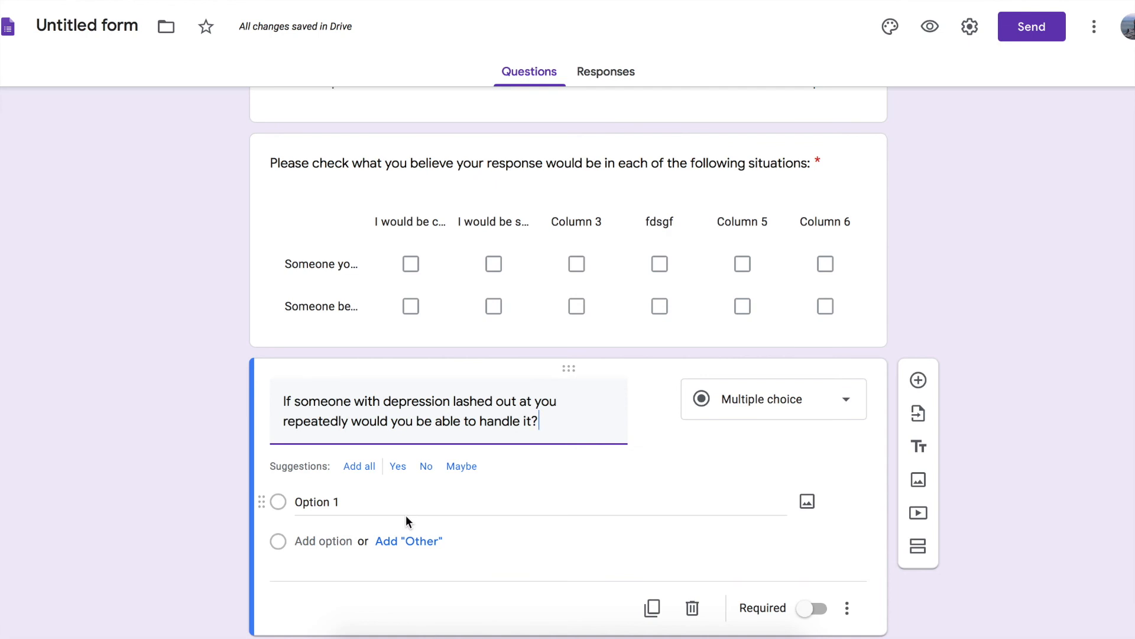
{"action": "scroll", "coordinate": [406, 516], "scroll_direction": "down", "scroll_amount": 1}
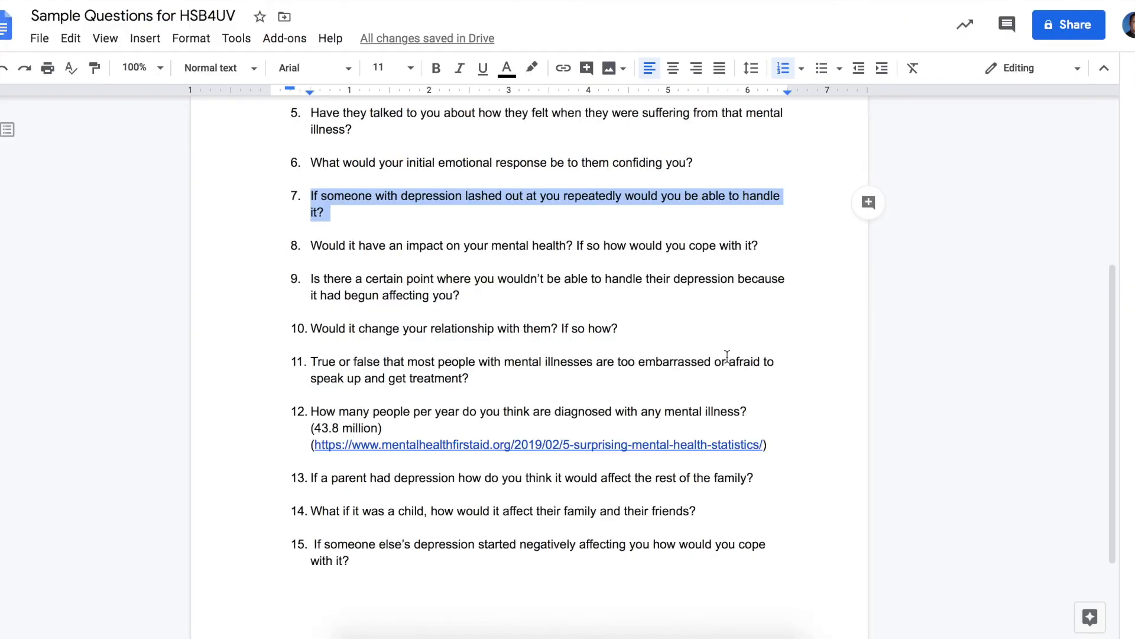
Select question 11, the true-or-false item about being too embarrassed or afraid to get treatment, in the sample questions document
{"action": "key", "text": "Down"}
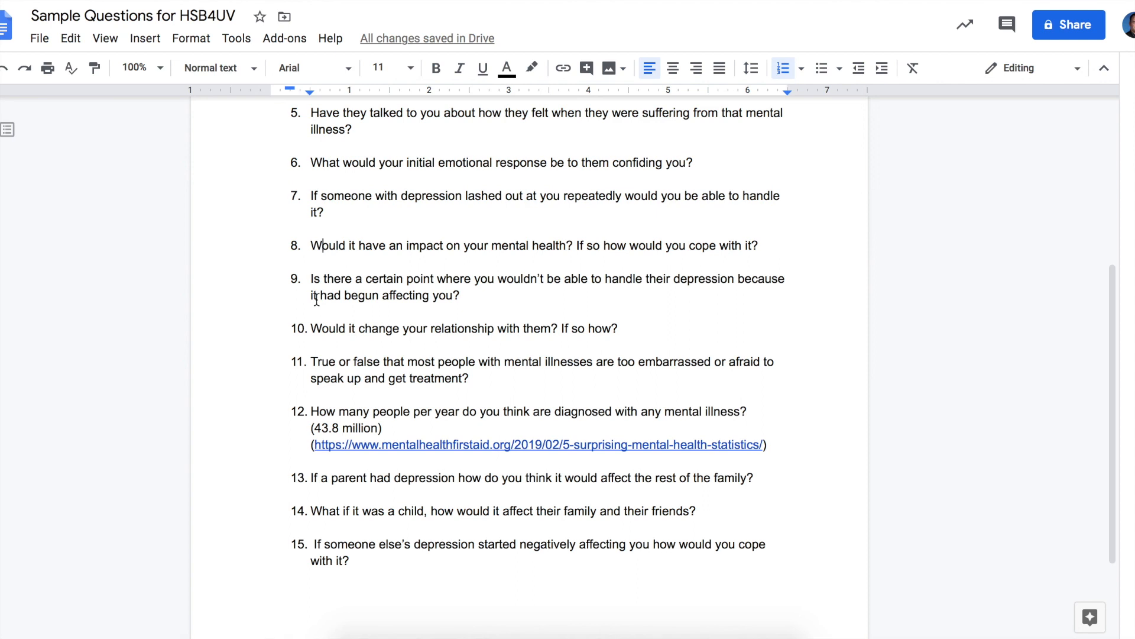
{"action": "left_click", "coordinate": [312, 357]}
{"action": "left_click_drag", "start_coordinate": [311, 357], "coordinate": [505, 387]}
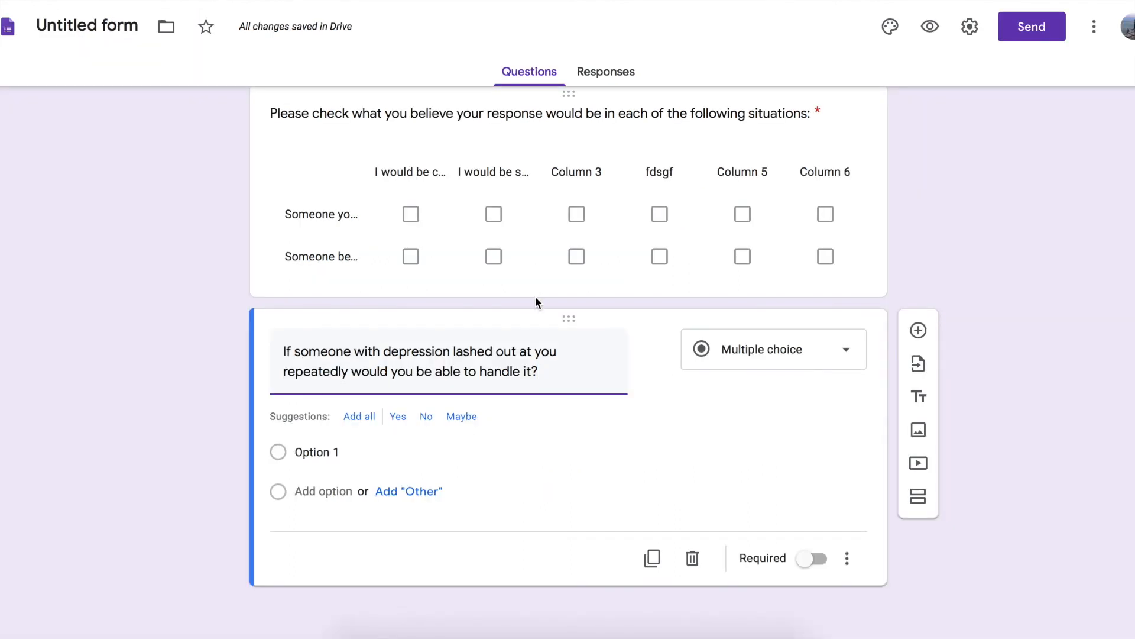
Add an "Other" option to the checkbox question about which words best describe depression in the form
{"action": "scroll", "coordinate": [534, 296], "scroll_direction": "up", "scroll_amount": 10}
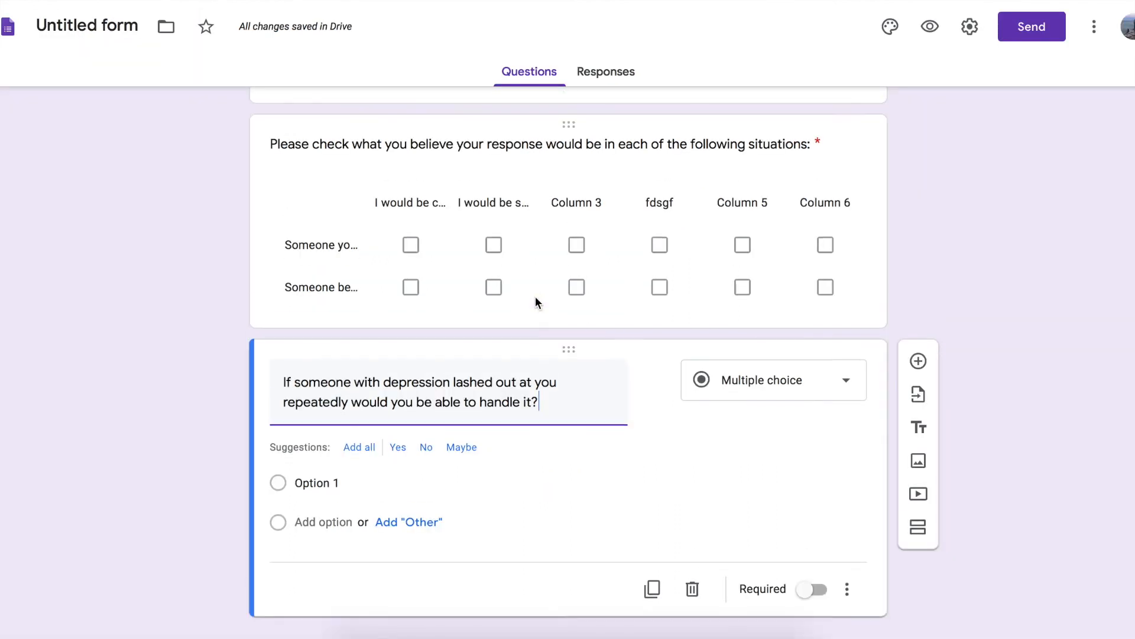
{"action": "left_click", "coordinate": [536, 297]}
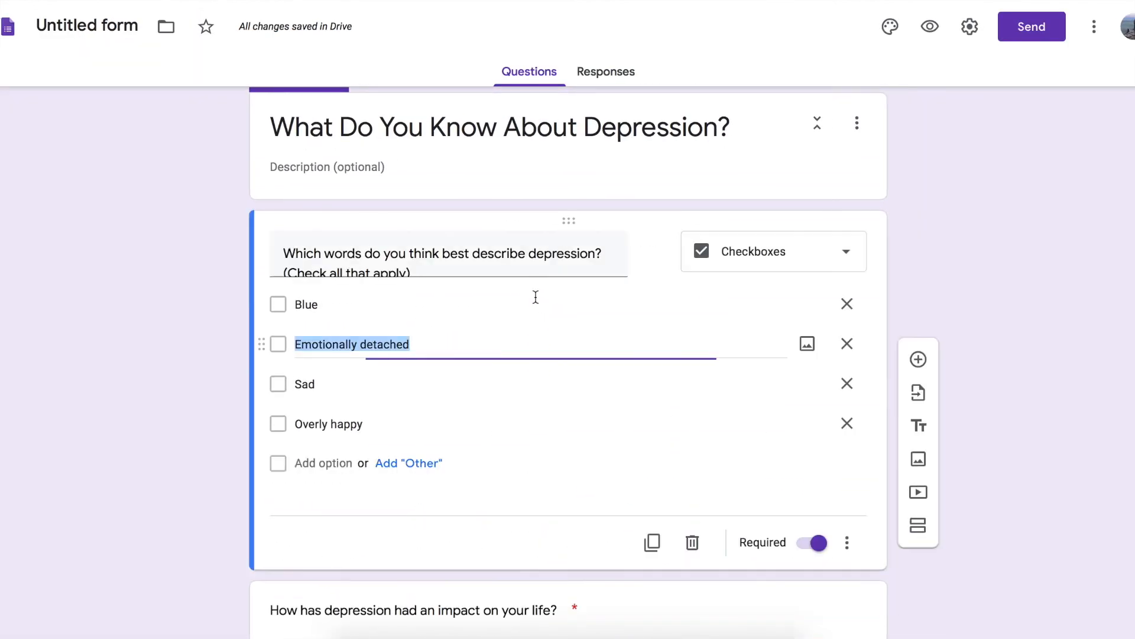
{"action": "left_click", "coordinate": [409, 464]}
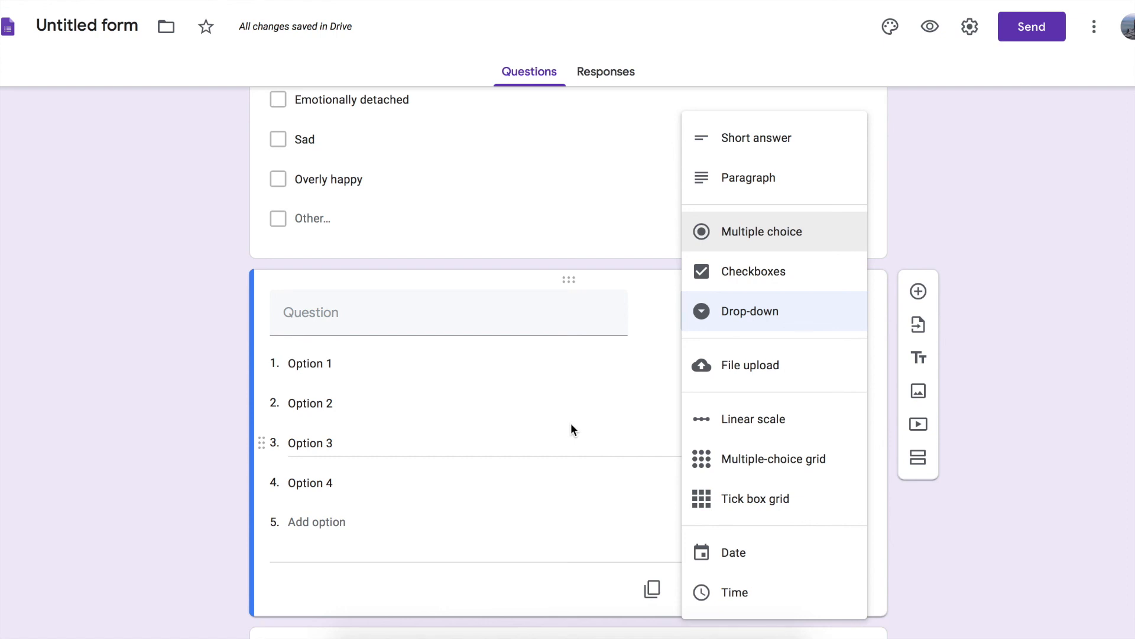
Review the question types offered for the blank four-option question, keeping it as Drop-down
{"action": "left_click", "coordinate": [570, 423]}
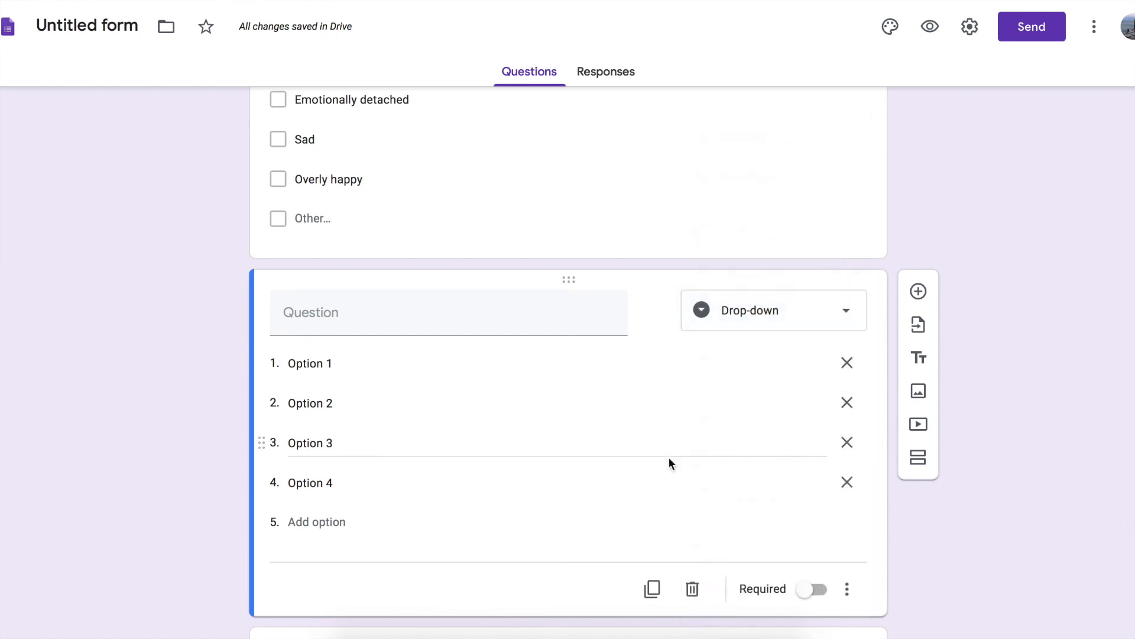